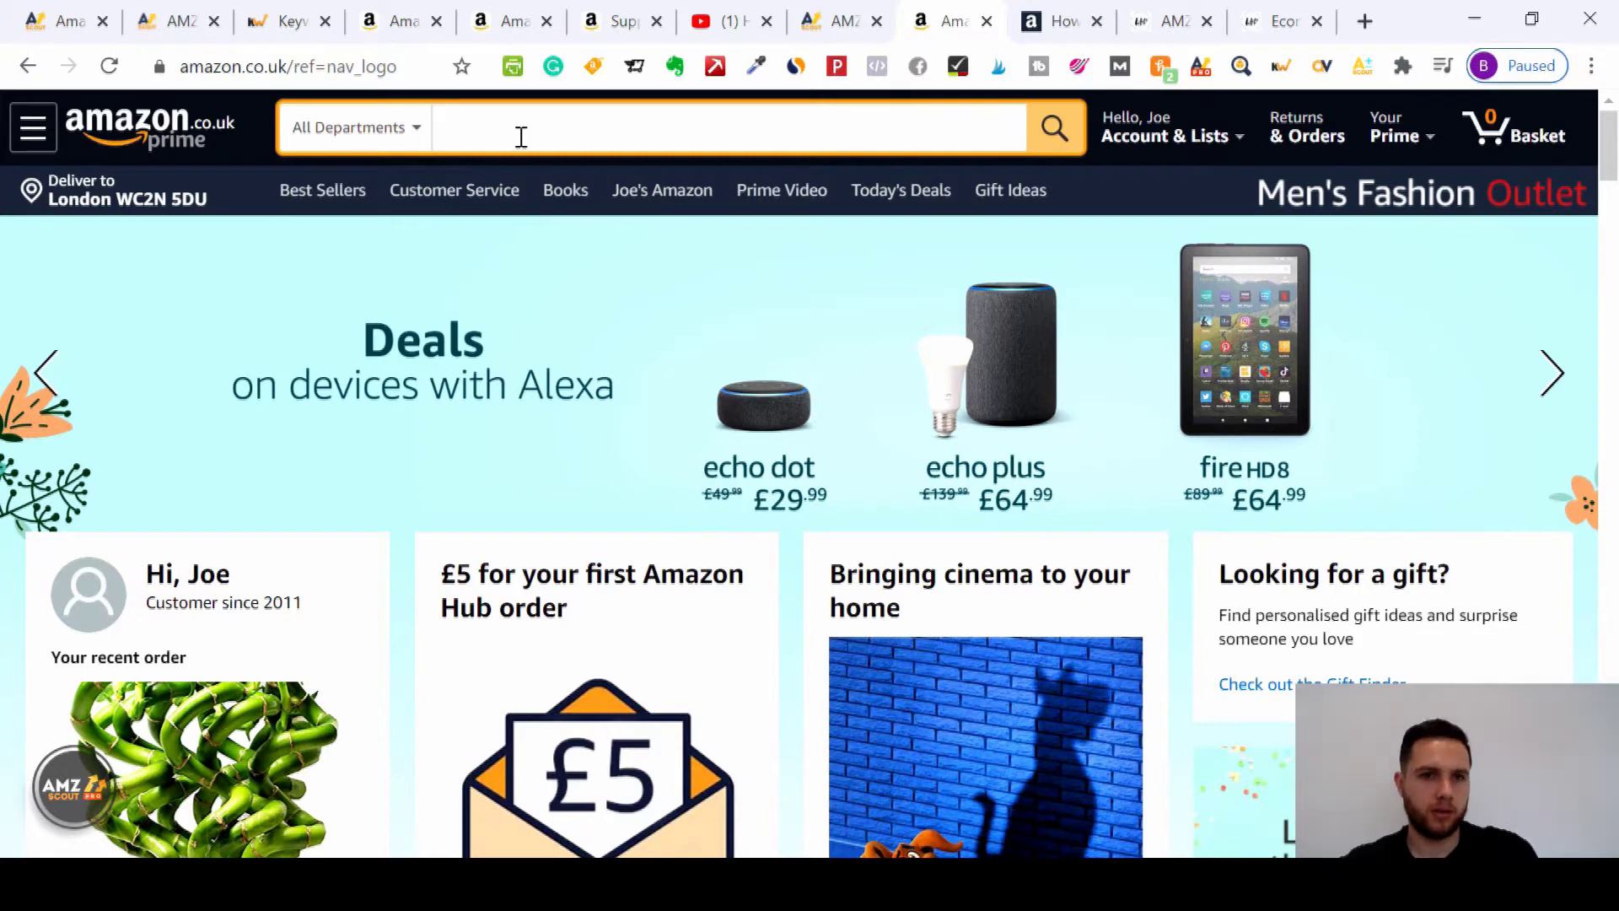
# - Search Amazon.co.uk for the suggested phrase "kitchen knife set with block"
pyautogui.write('knife')
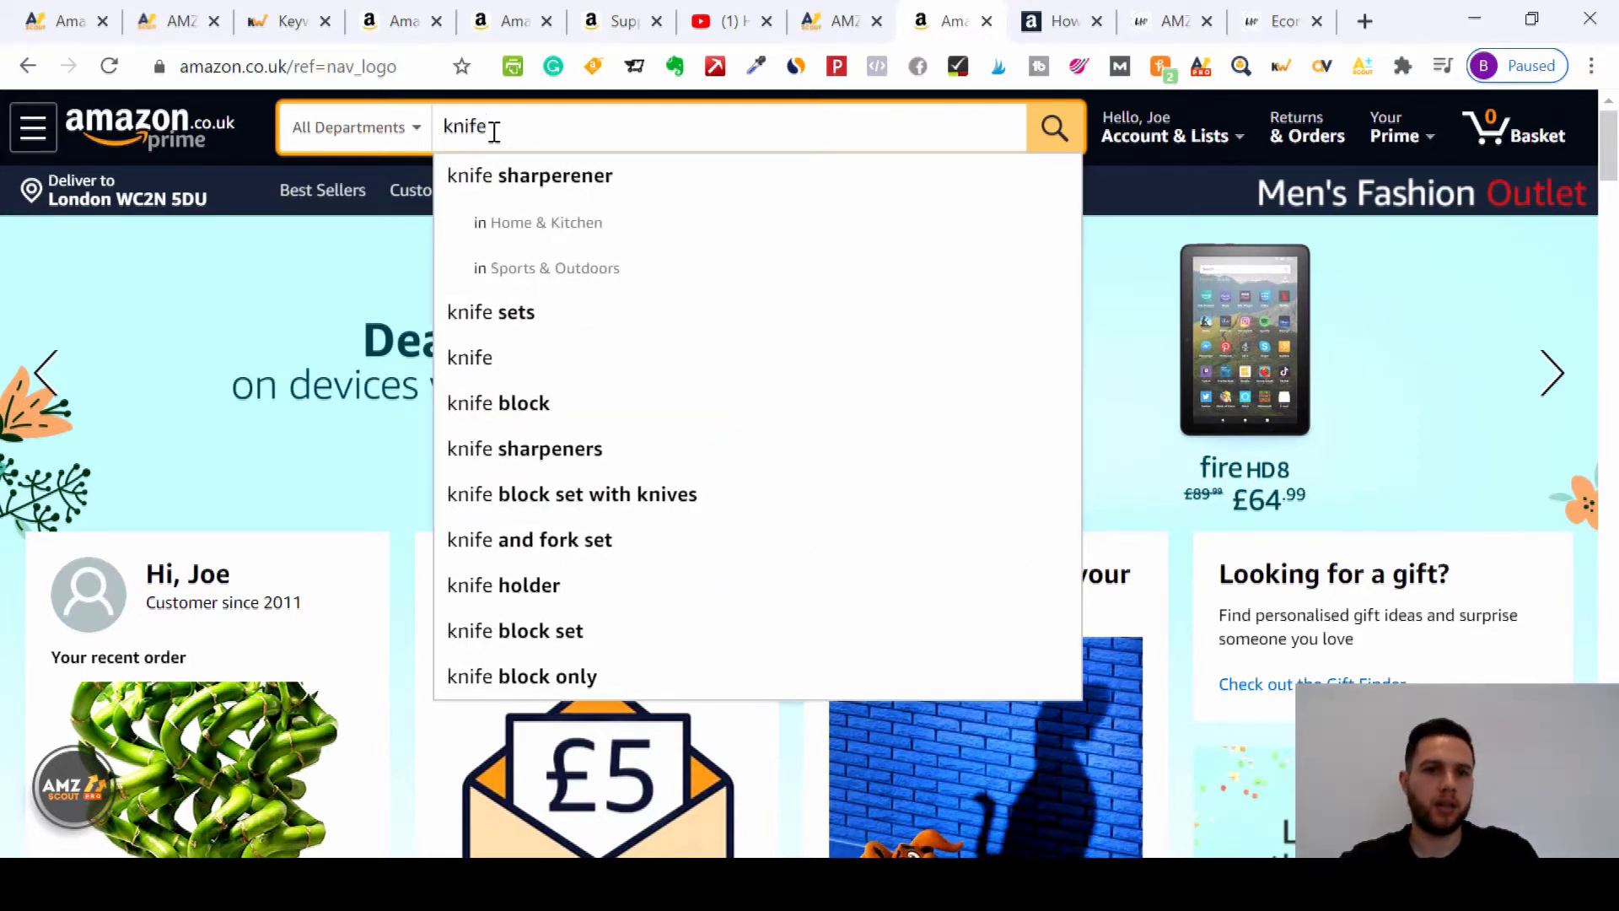
pyautogui.write(' k')
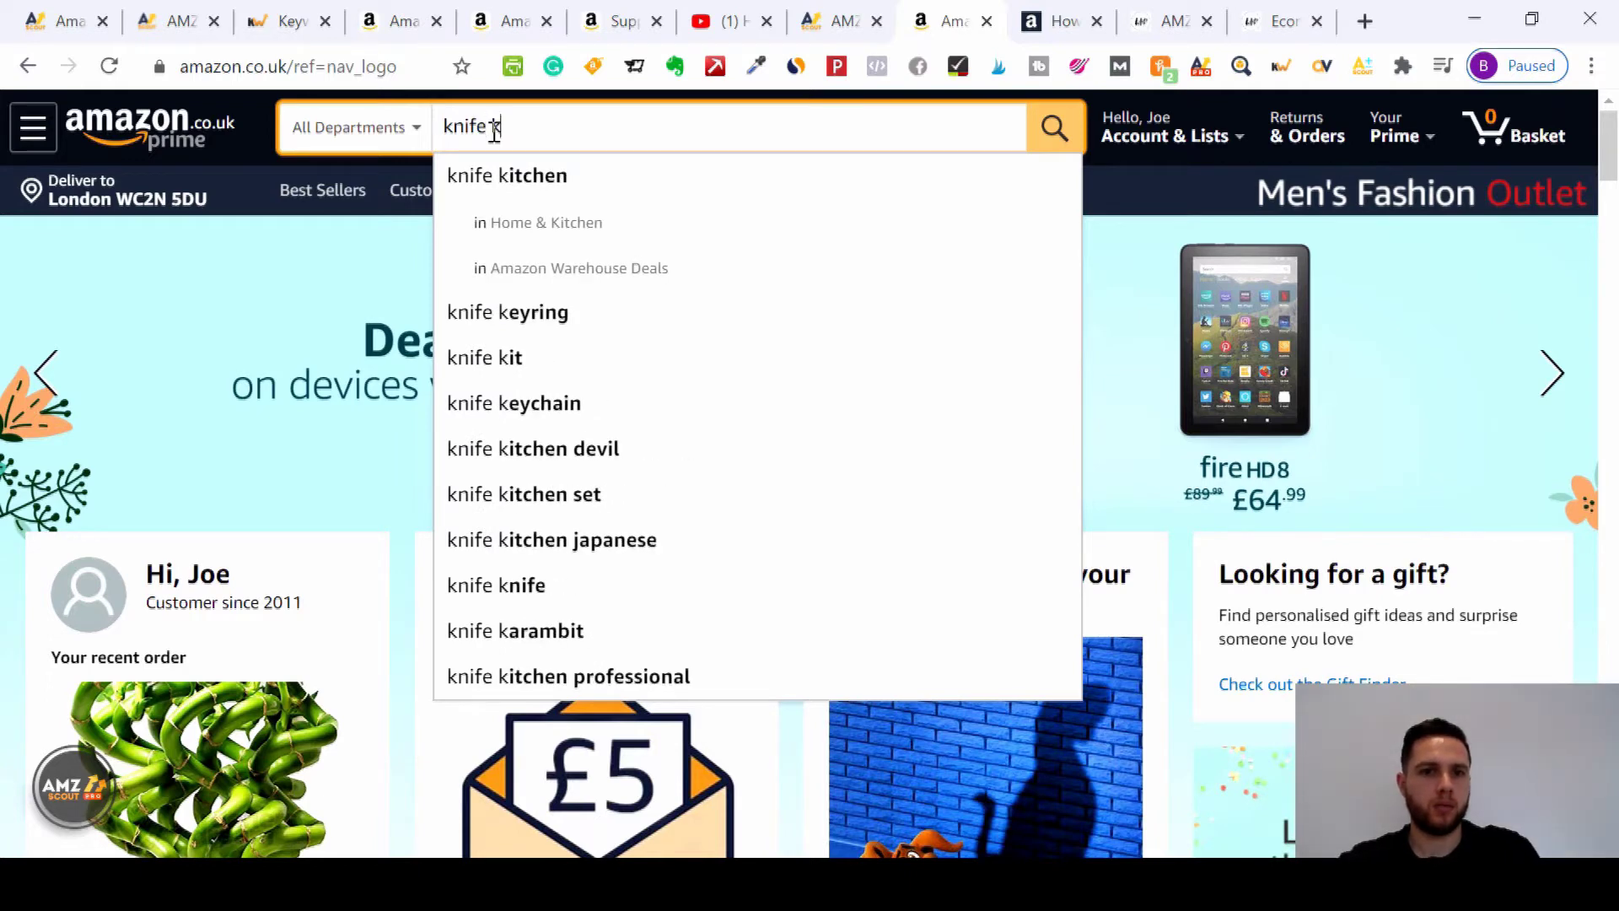
pyautogui.press('BackSpace')
pyautogui.press('BackSpace')
pyautogui.press('BackSpace')
pyautogui.press('BackSpace')
pyautogui.press('BackSpace')
pyautogui.press('BackSpace')
pyautogui.write('itchen knife')
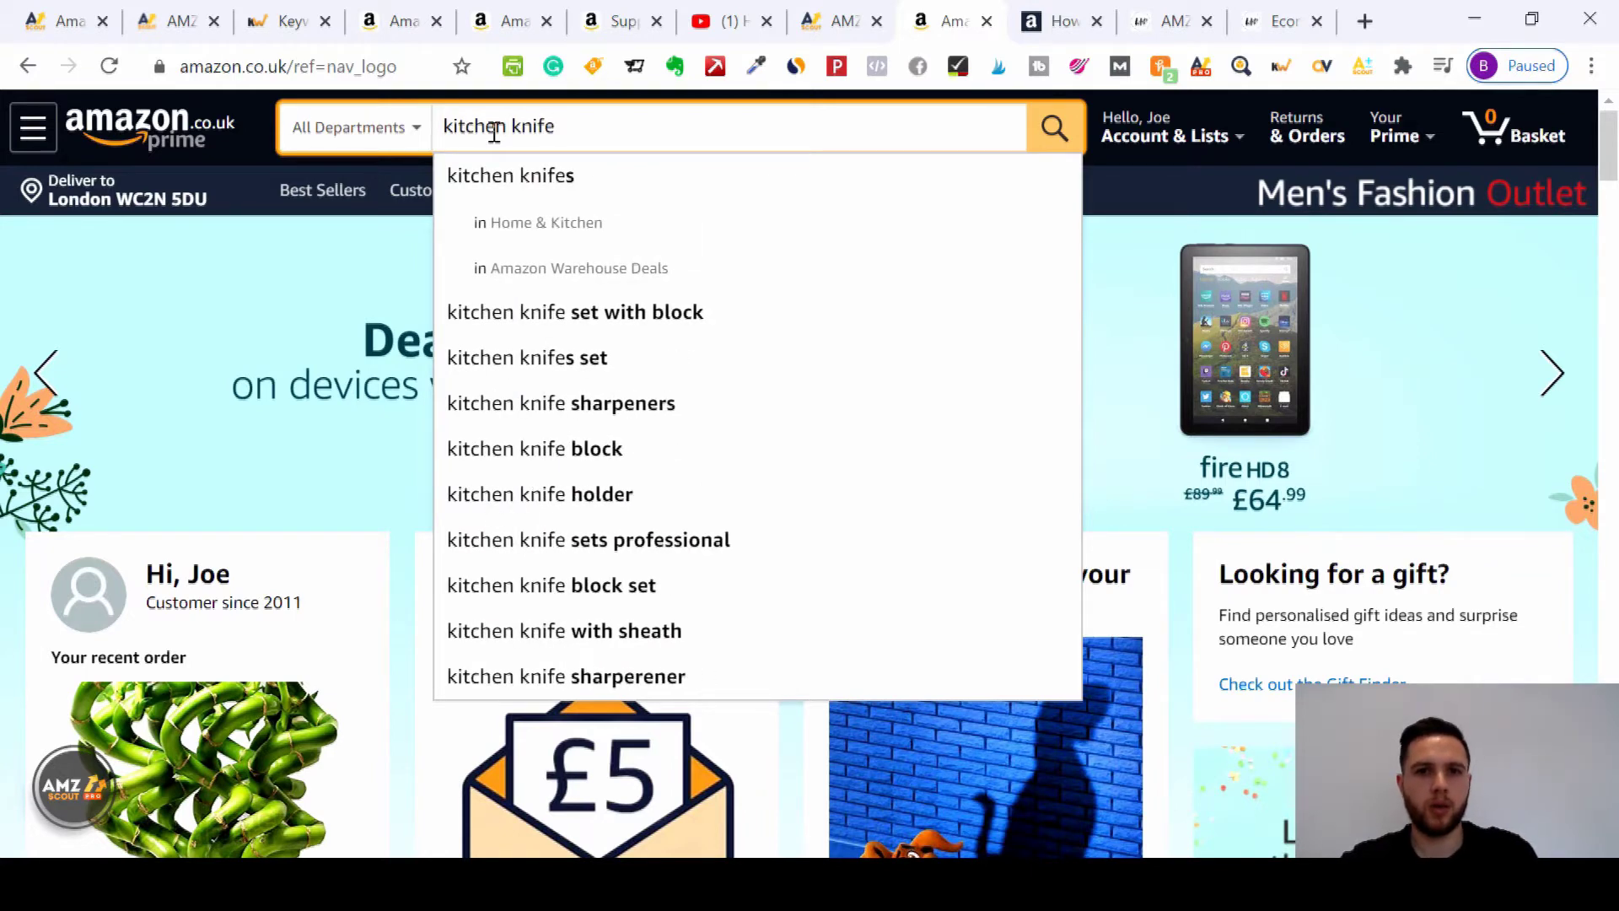
pyautogui.click(637, 306)
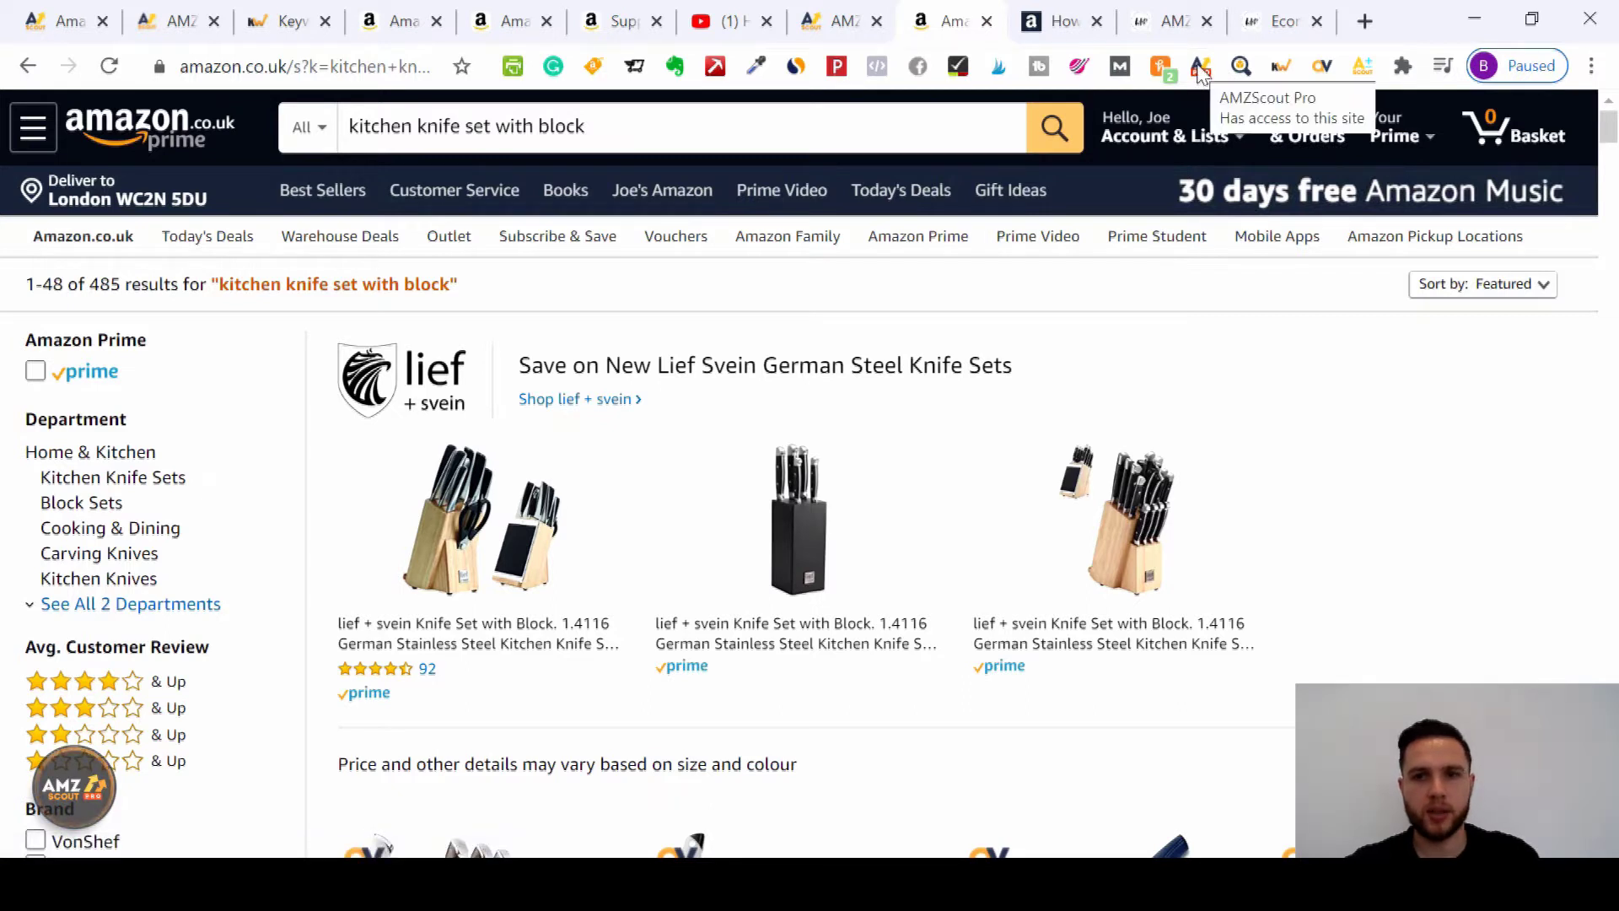
# - Run the AMZScout Pro extension on the kitchen knife set results and open the niche score breakdown
pyautogui.click(1198, 65)
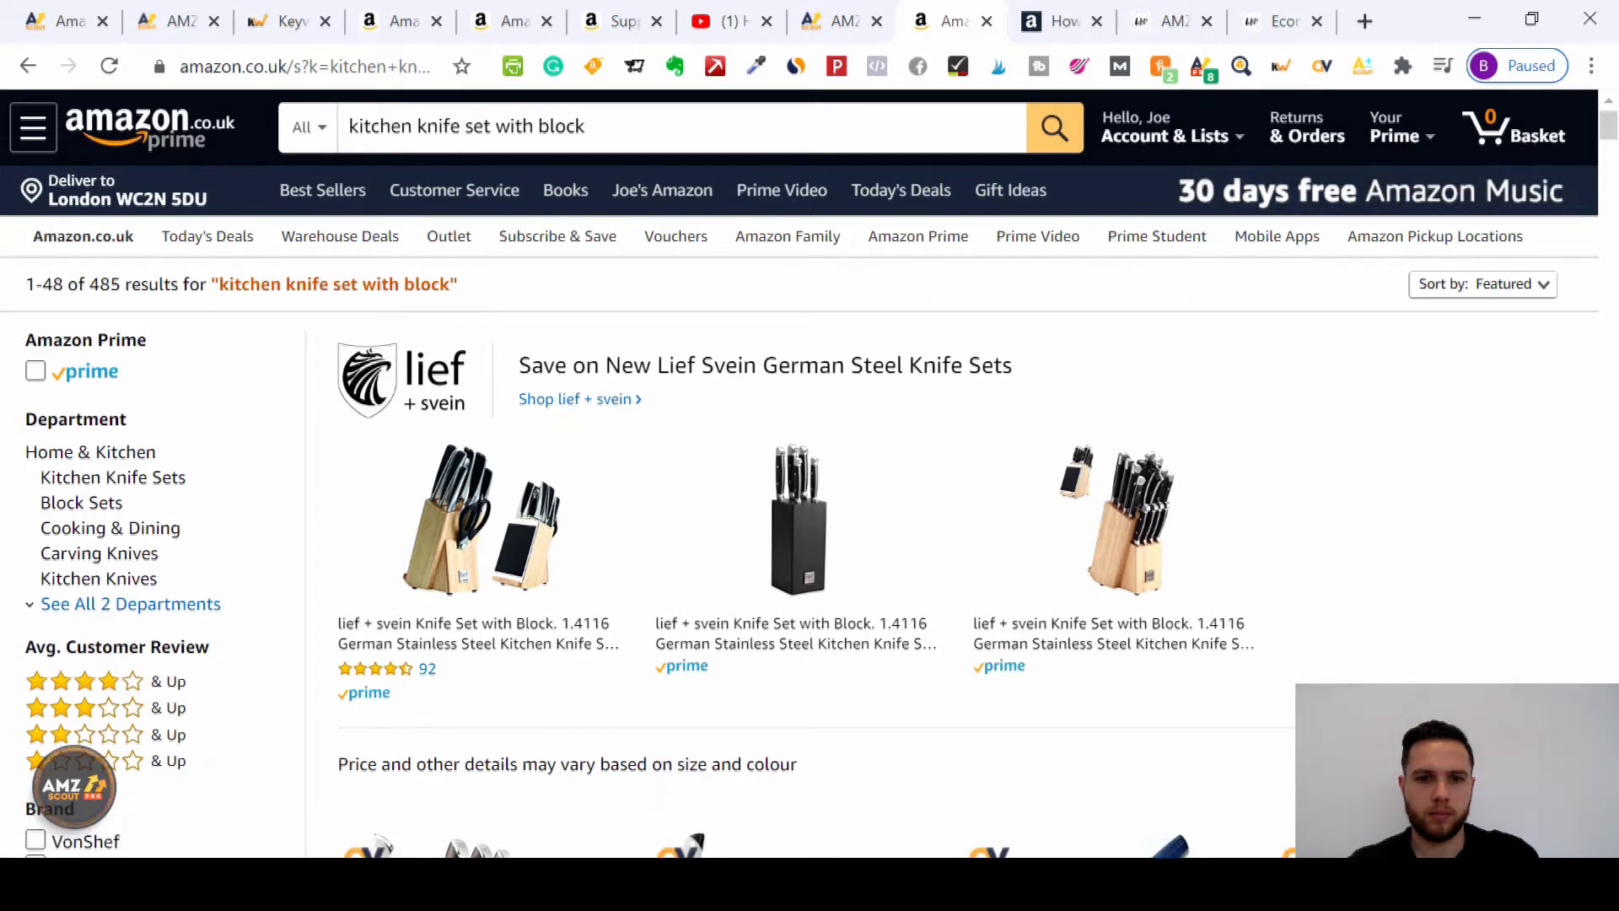
pyautogui.click(113, 774)
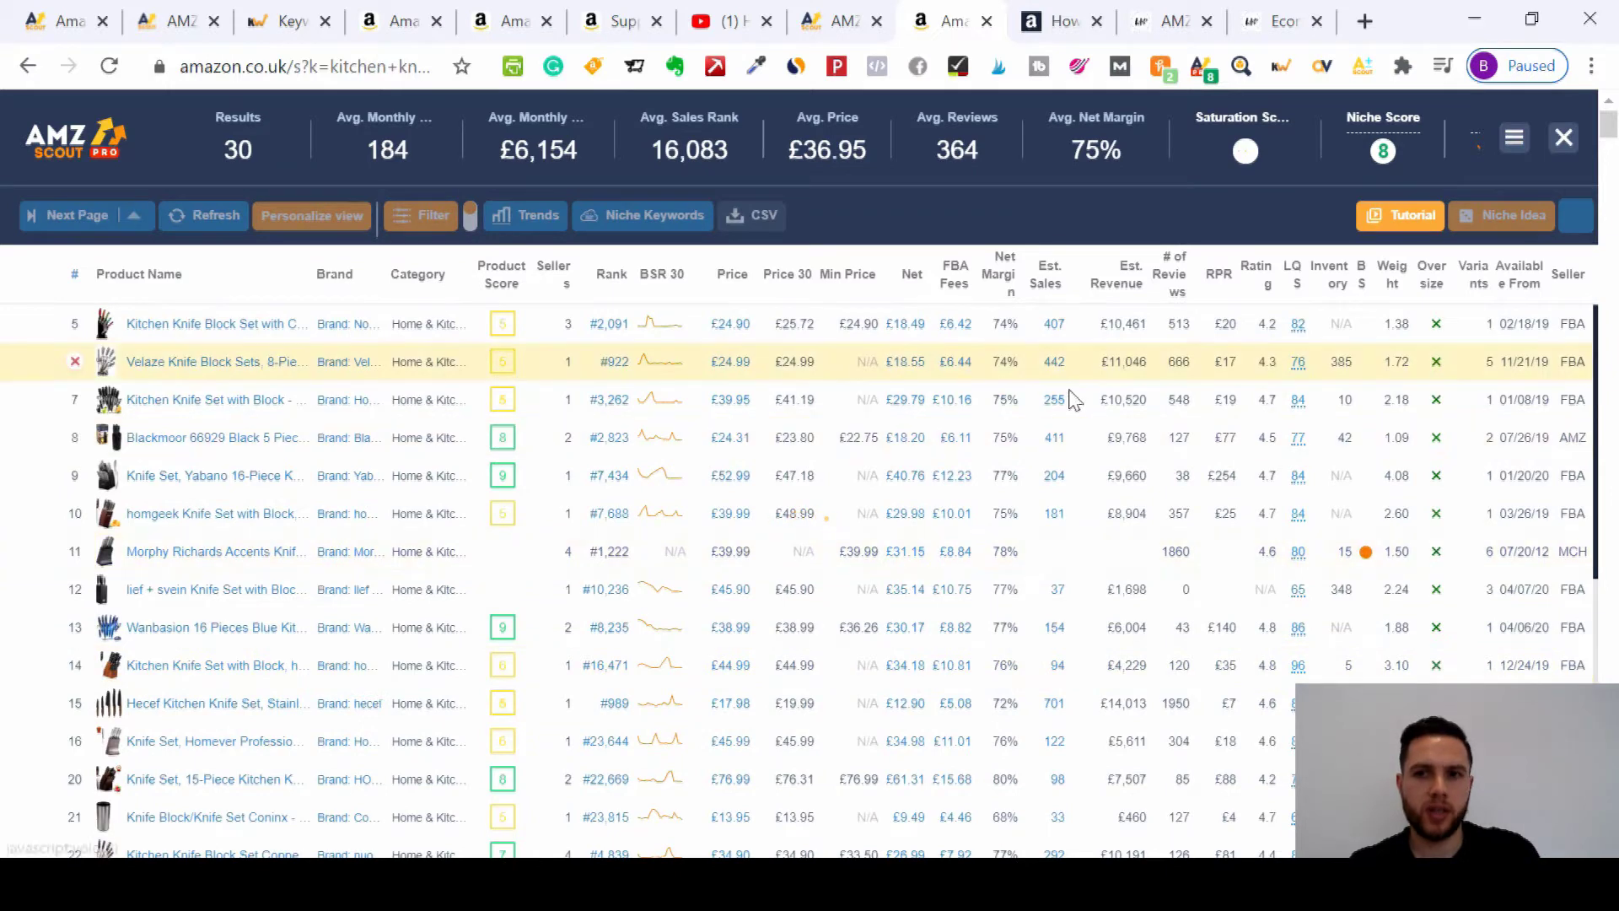
pyautogui.moveTo(1404, 164)
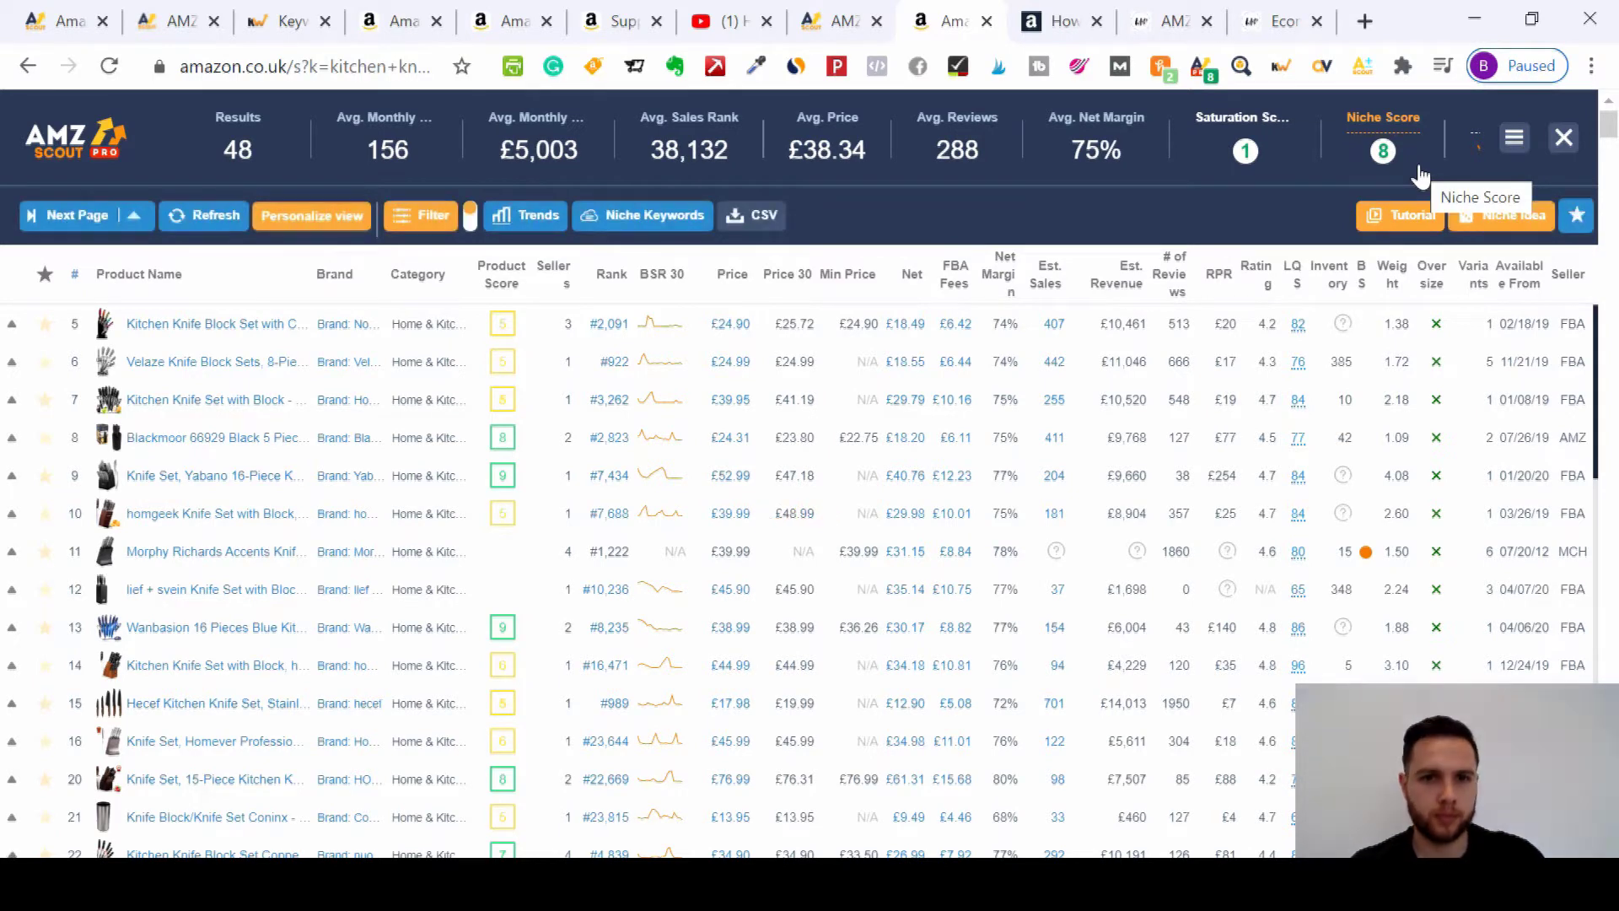
pyautogui.click(1420, 172)
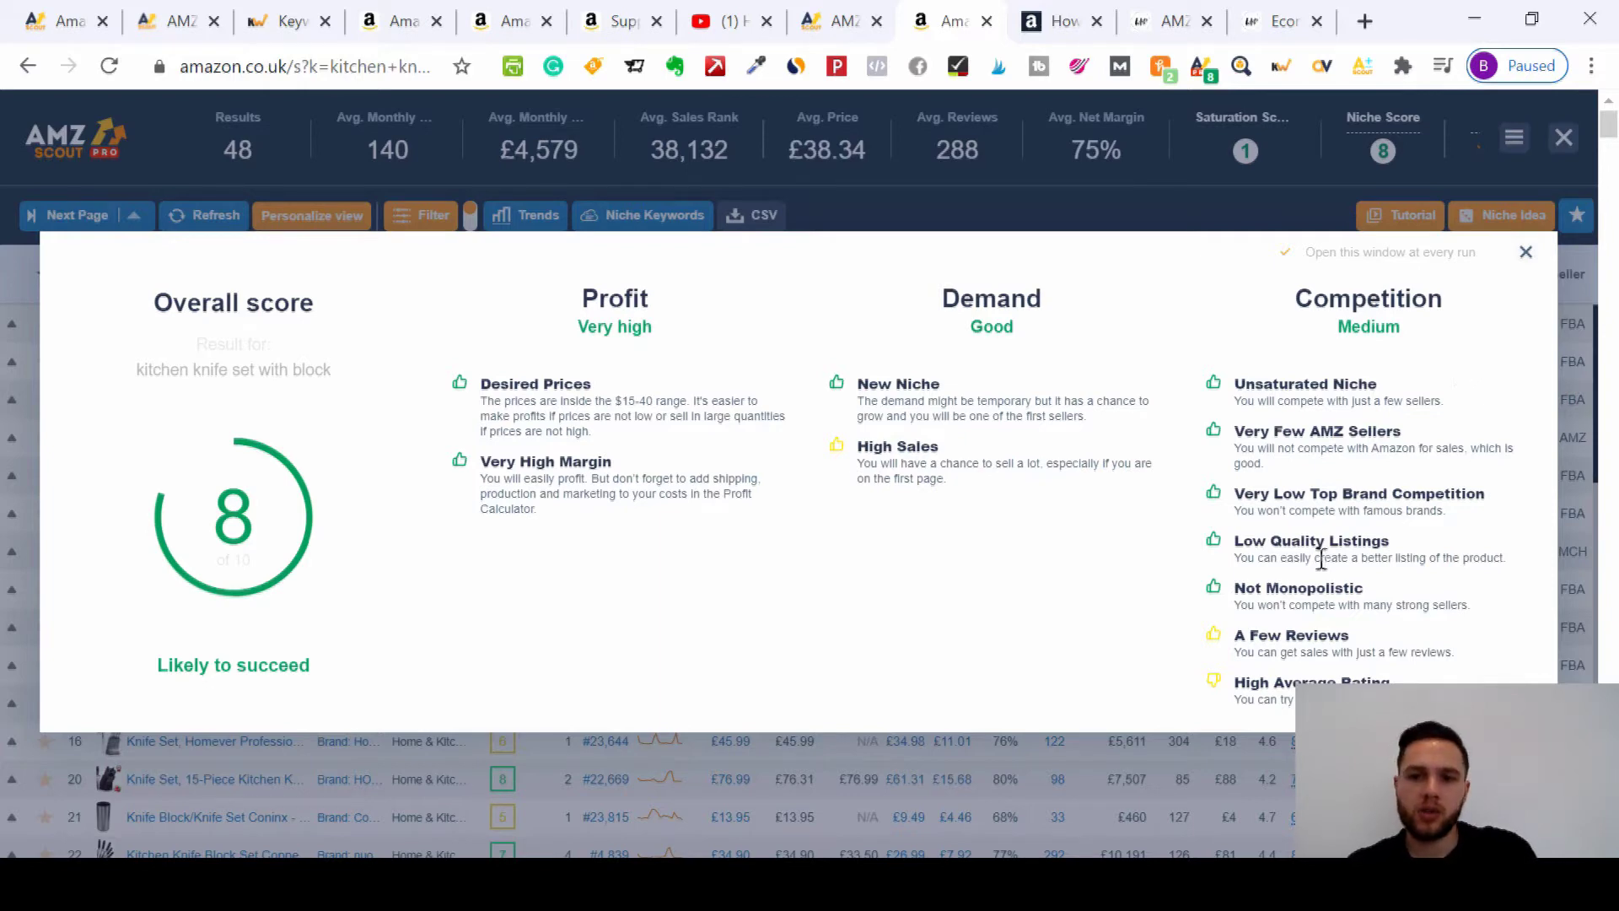
# - View WHR Marketing's product description writing page and AMZScout review, and return to the knife set analysis on Amazon
pyautogui.click(1277, 21)
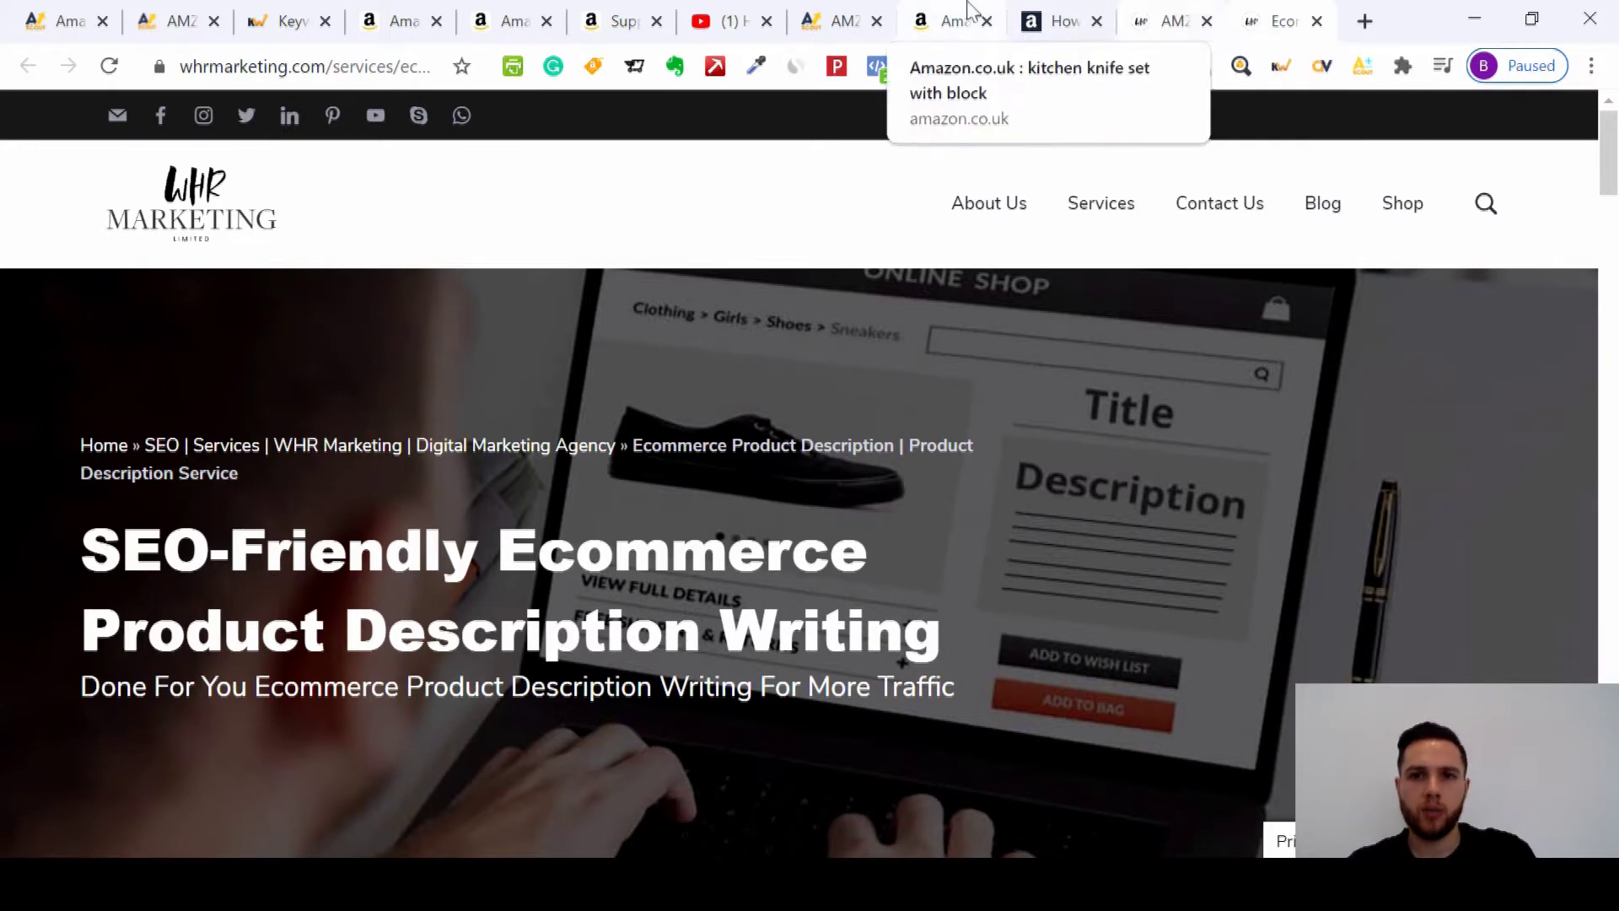
pyautogui.click(1175, 13)
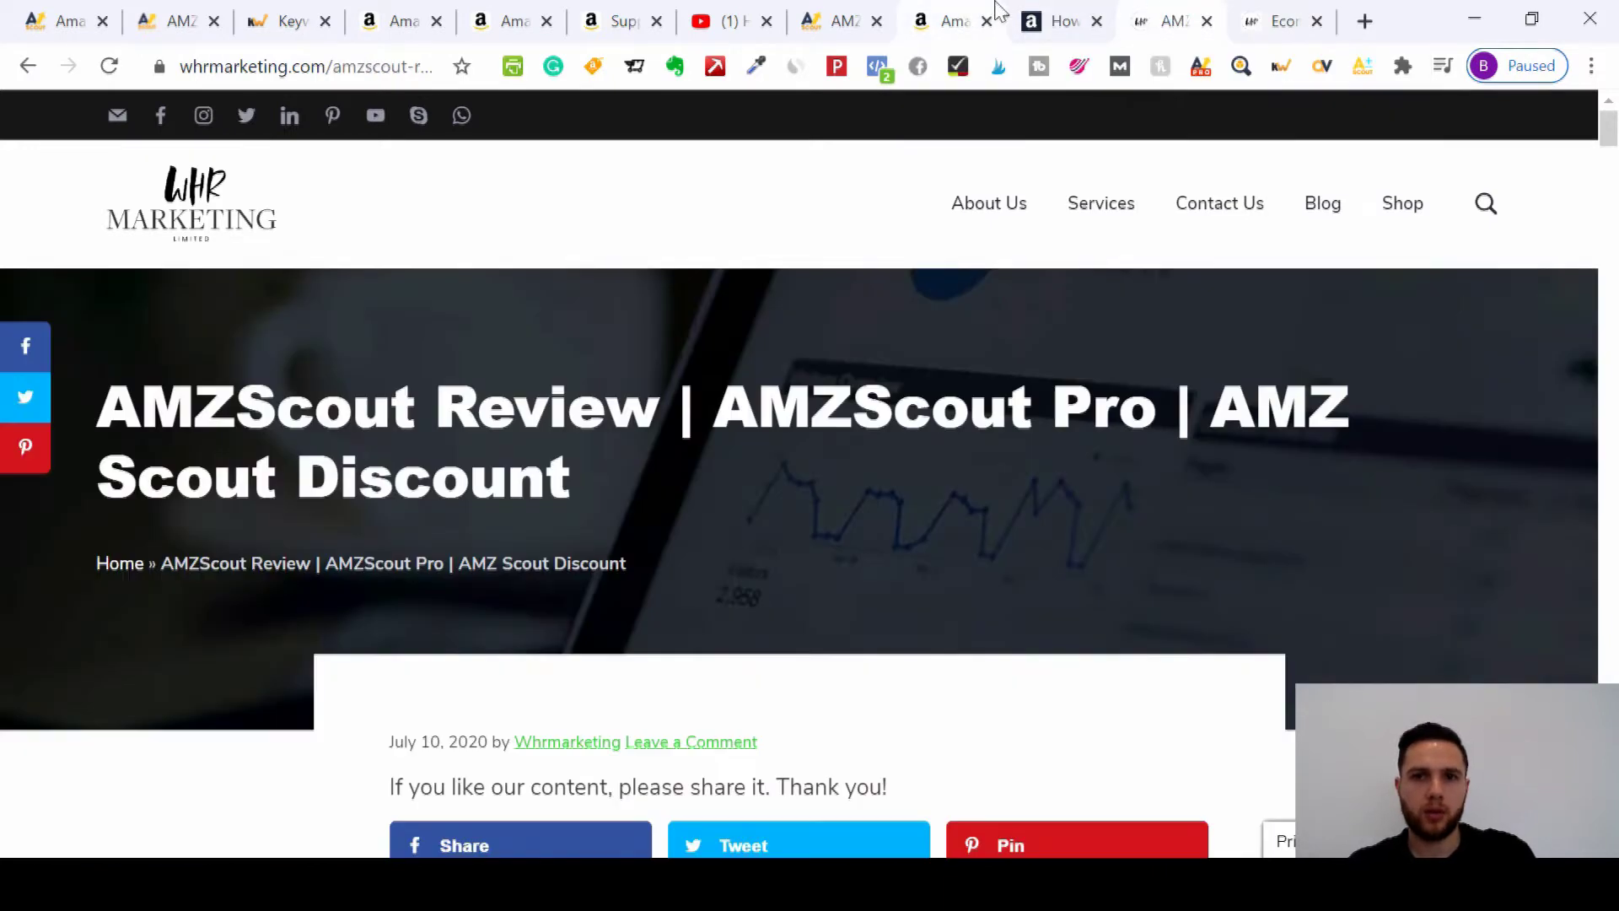
pyautogui.click(839, 21)
pyautogui.click(953, 17)
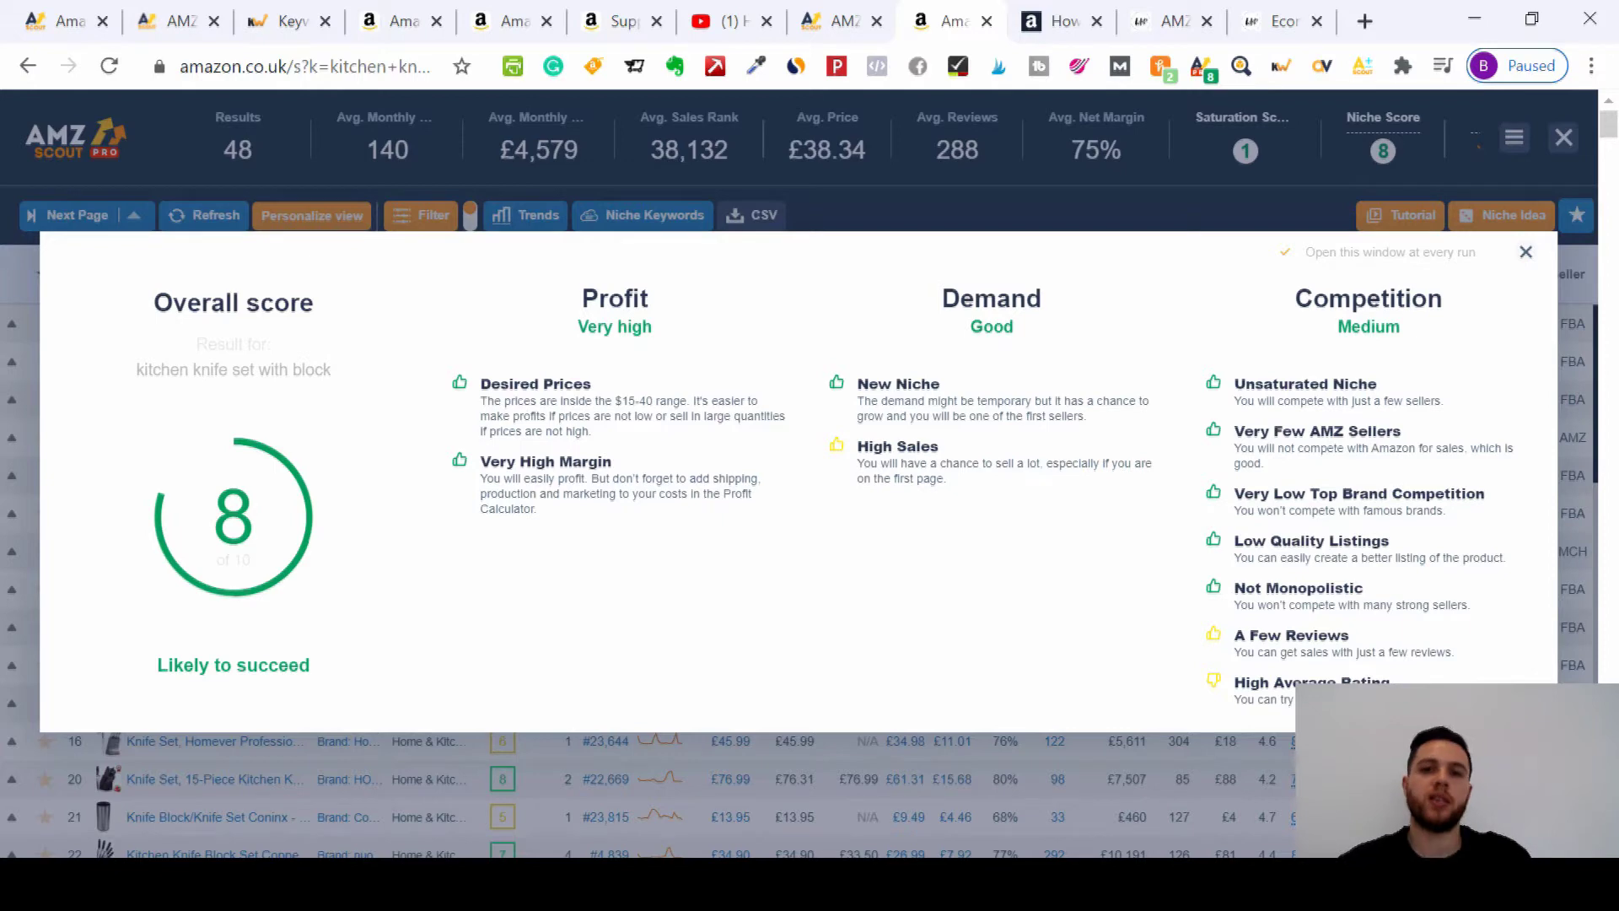
# - Sort the products by product score, highest first, and review the score explanation for the Yabano 16-piece knife set
pyautogui.click(1526, 254)
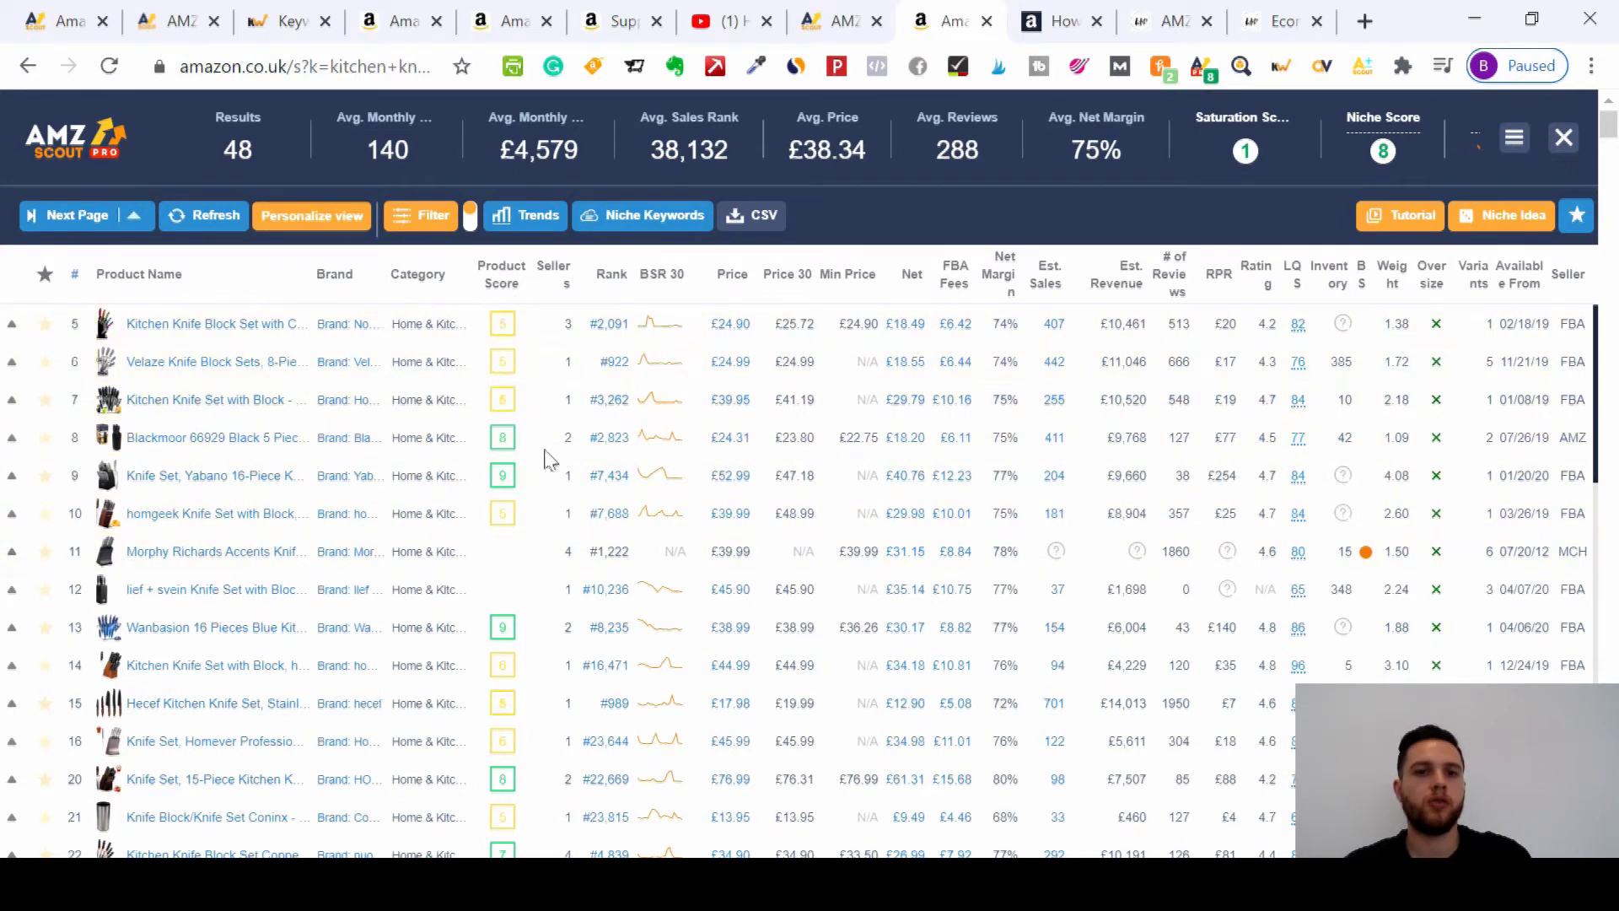
pyautogui.click(502, 278)
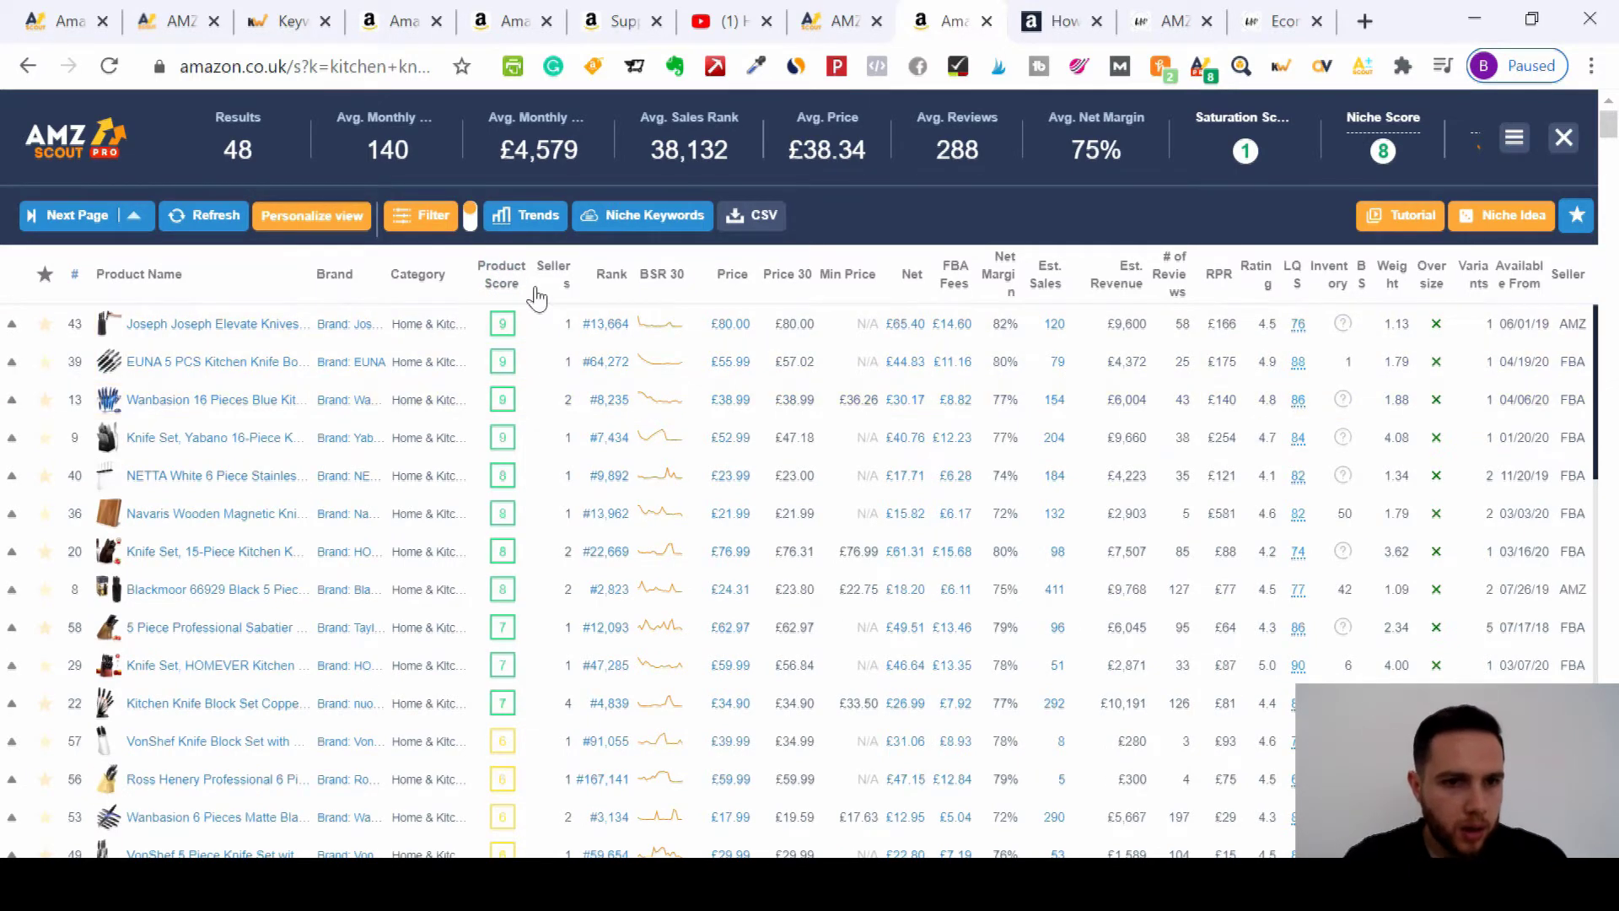
pyautogui.click(502, 440)
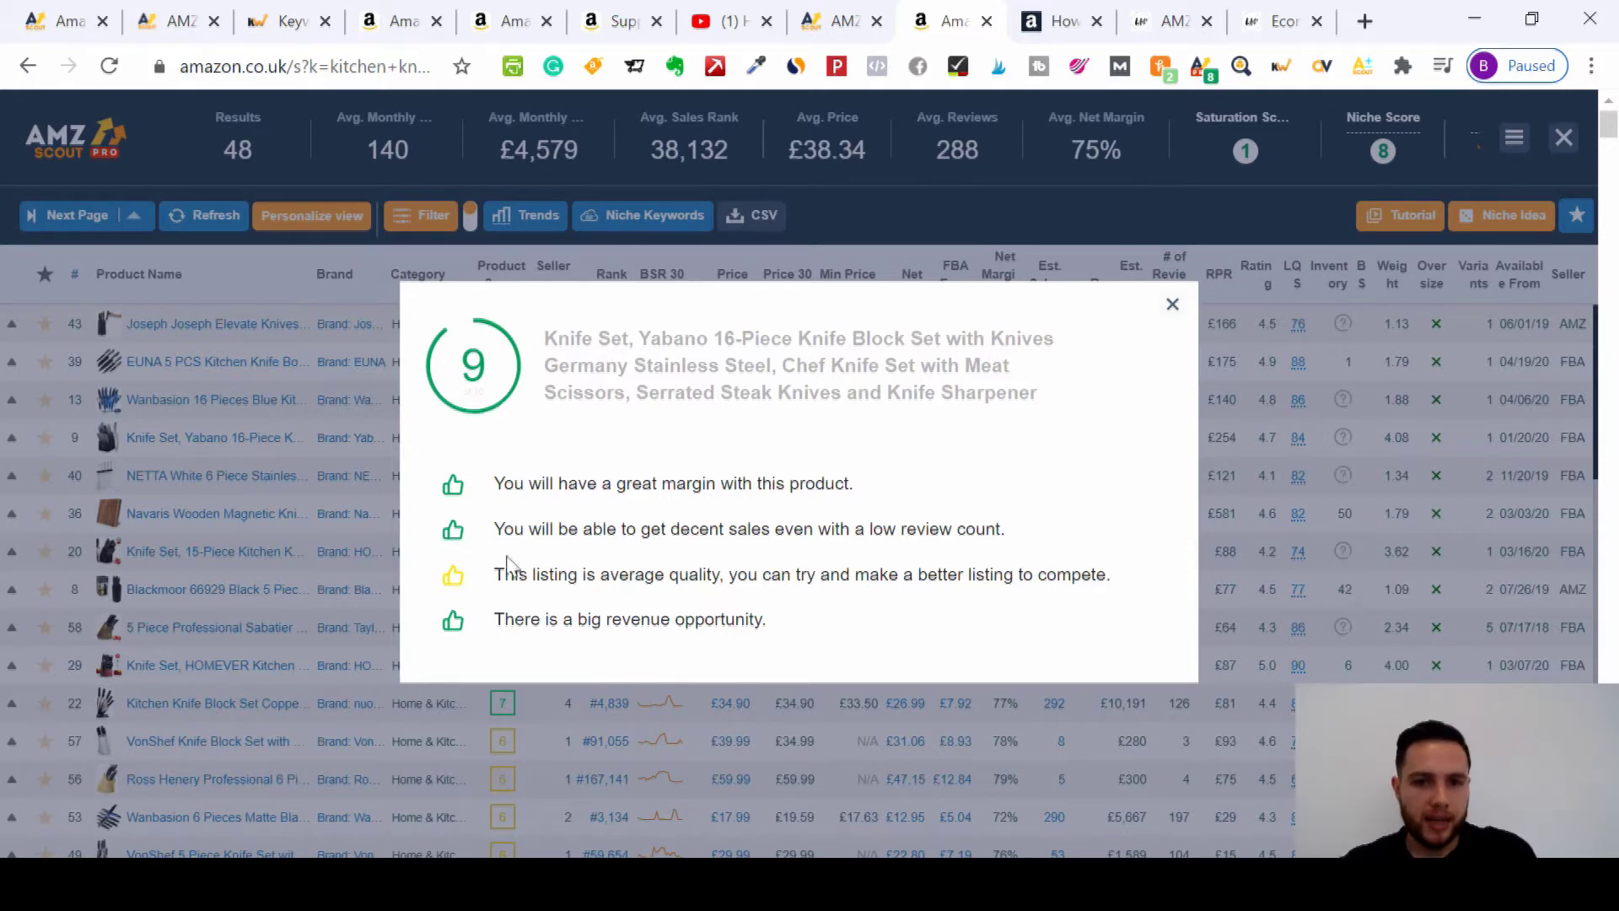
pyautogui.click(1172, 305)
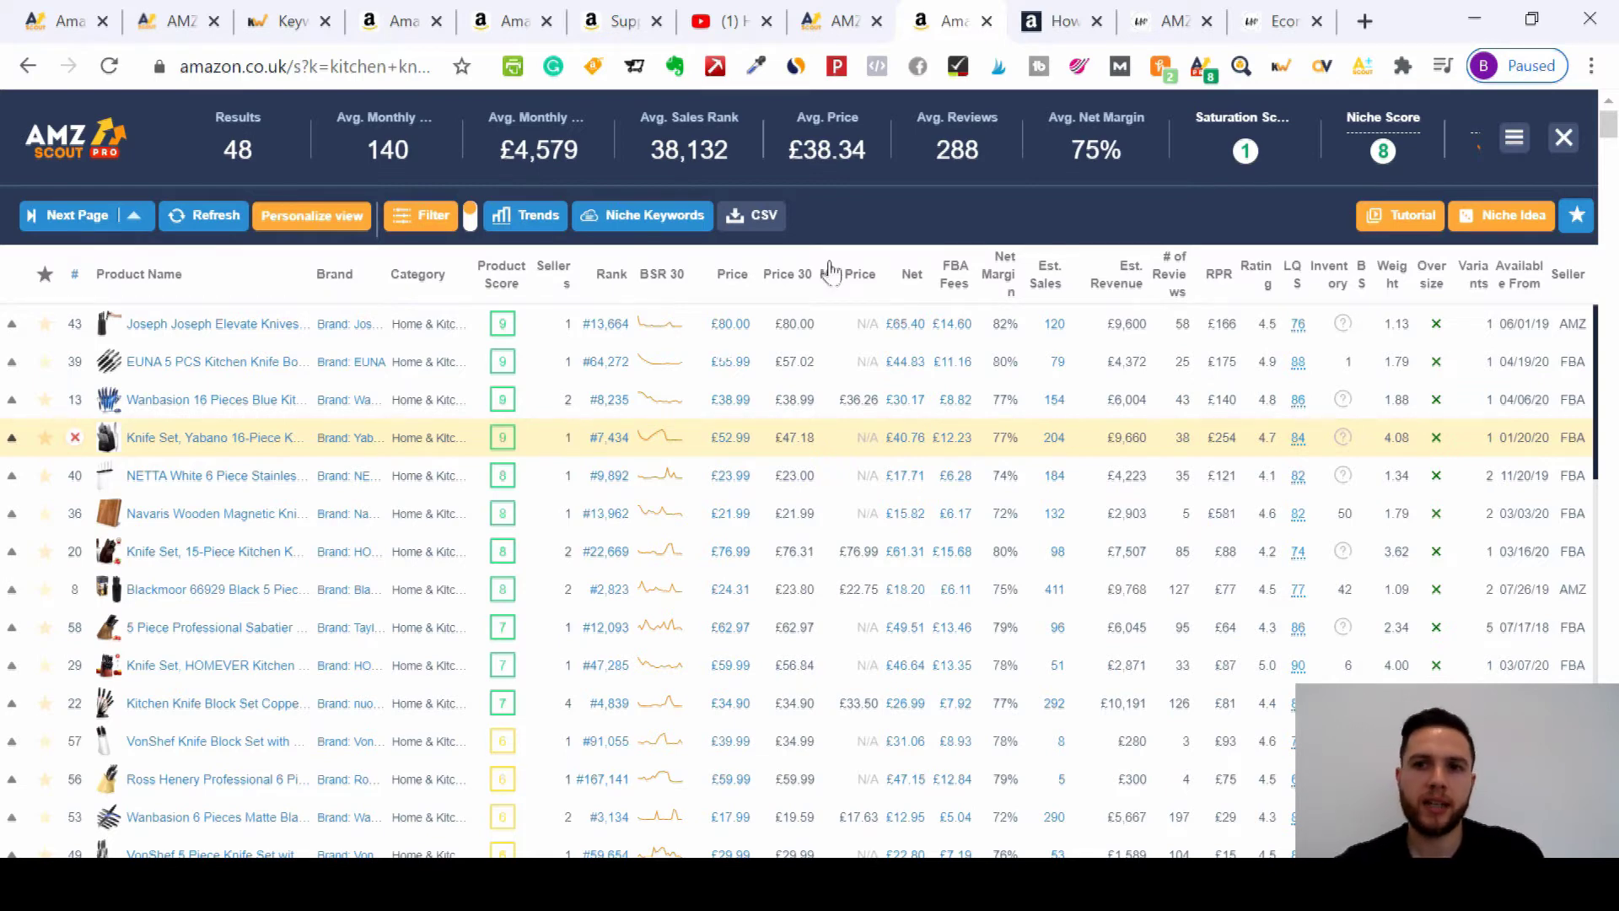
# - Check the Yabano set's listing quality criteria, view the ecommerce product description writing page, and return to the product list
pyautogui.moveTo(1252, 152)
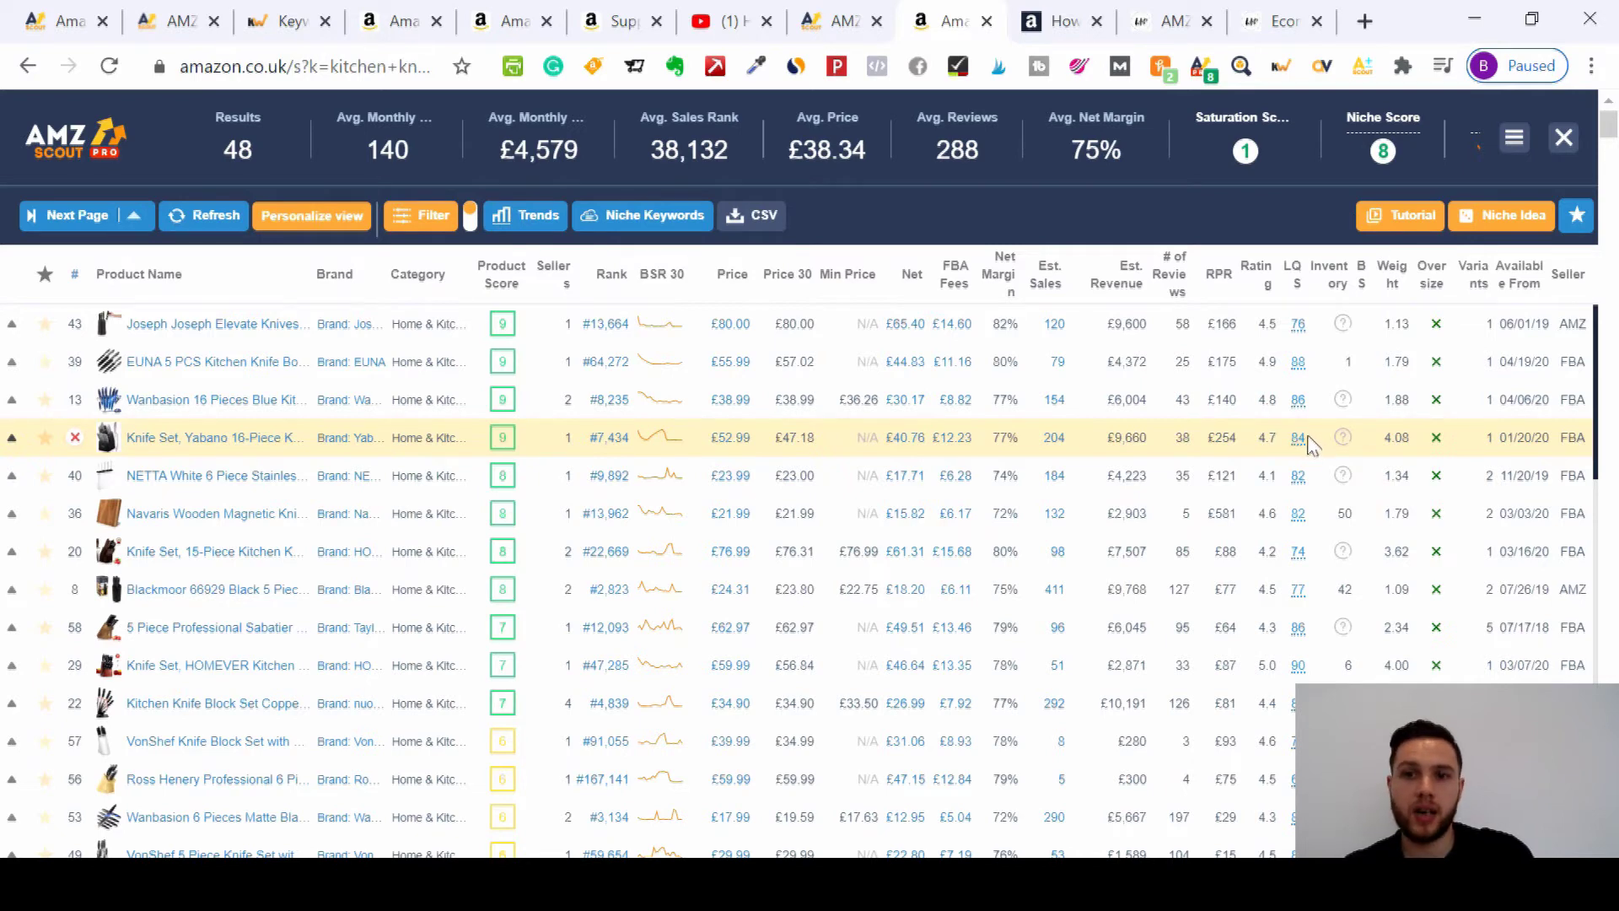
pyautogui.moveTo(1305, 447)
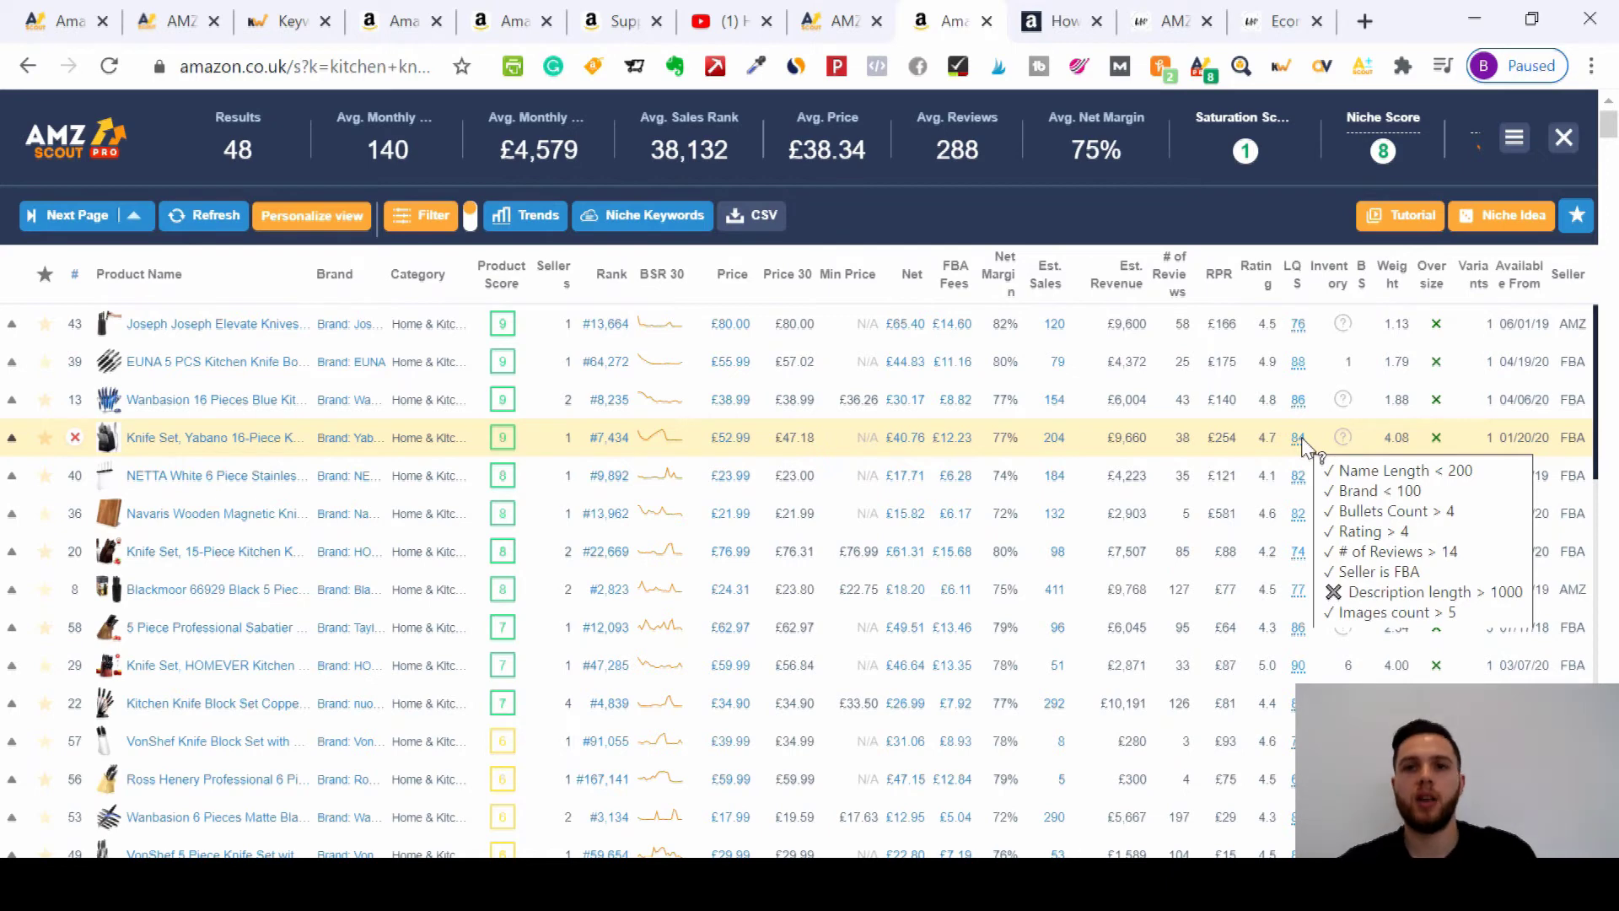
pyautogui.click(1267, 21)
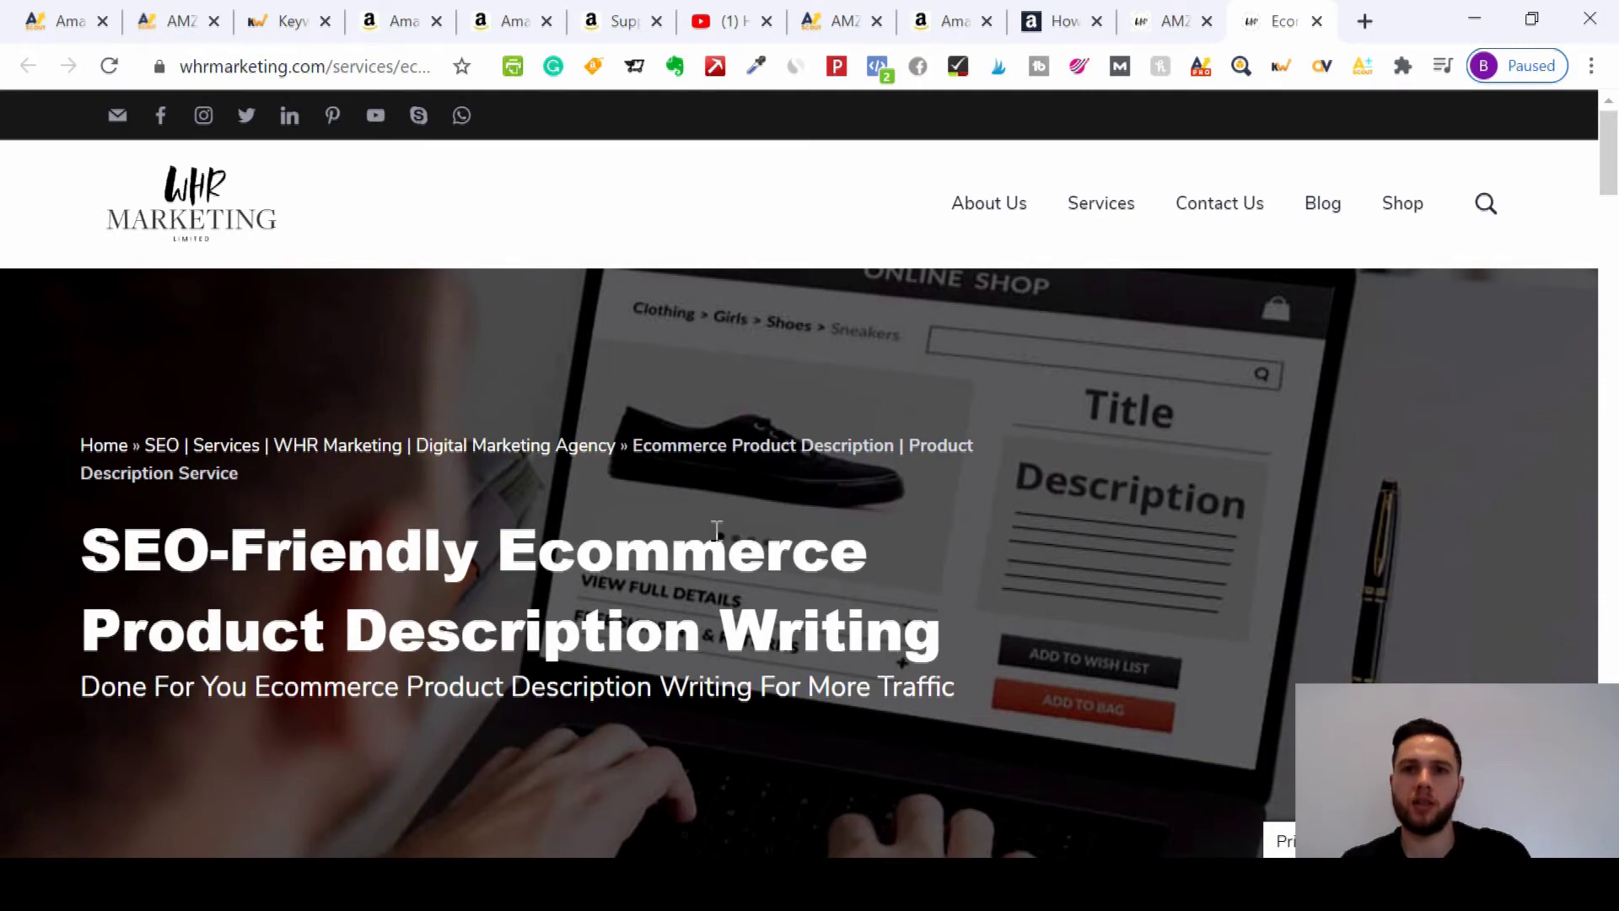
pyautogui.click(861, 16)
pyautogui.click(962, 12)
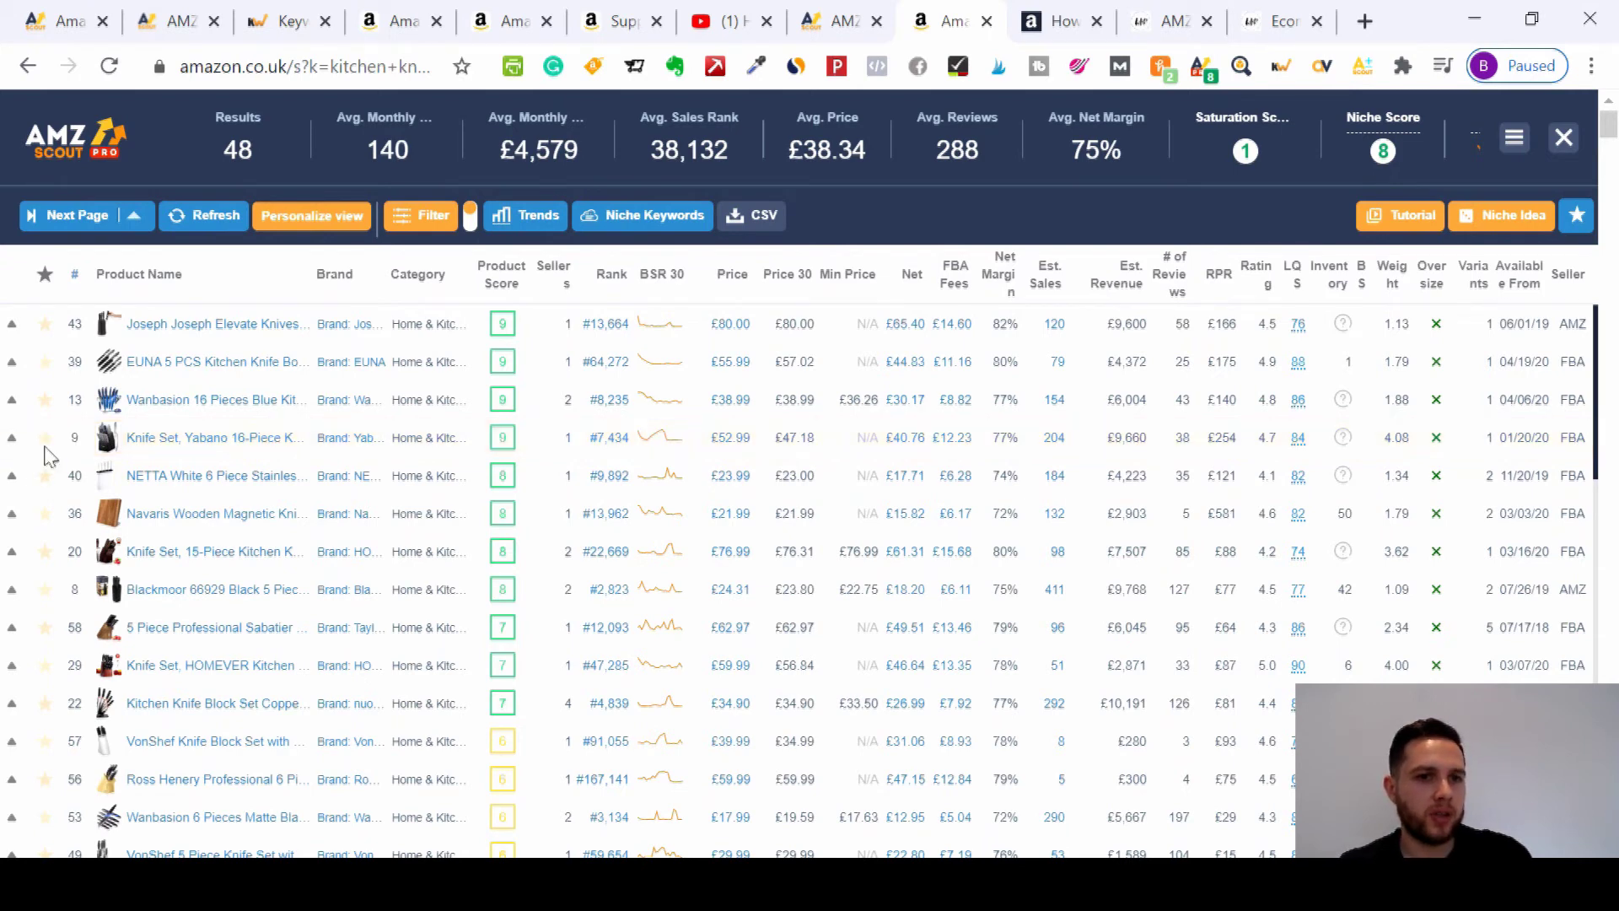
# - Expand the Yabano knife set's row and review its estimated fees and profit in the Profit Calculator
pyautogui.click(12, 438)
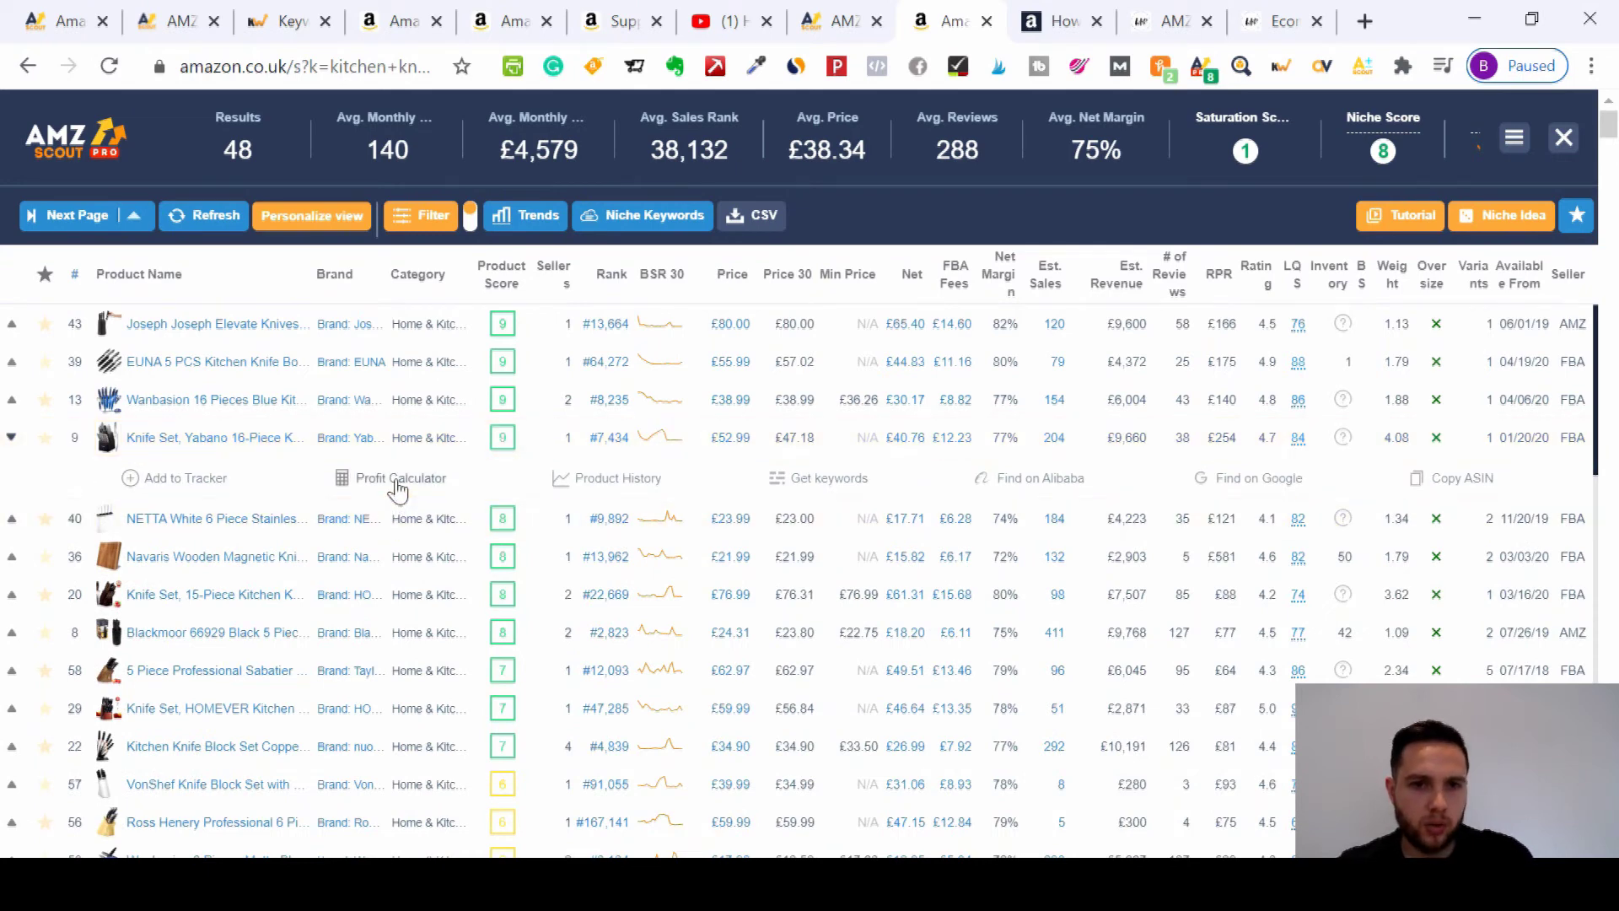
pyautogui.click(354, 478)
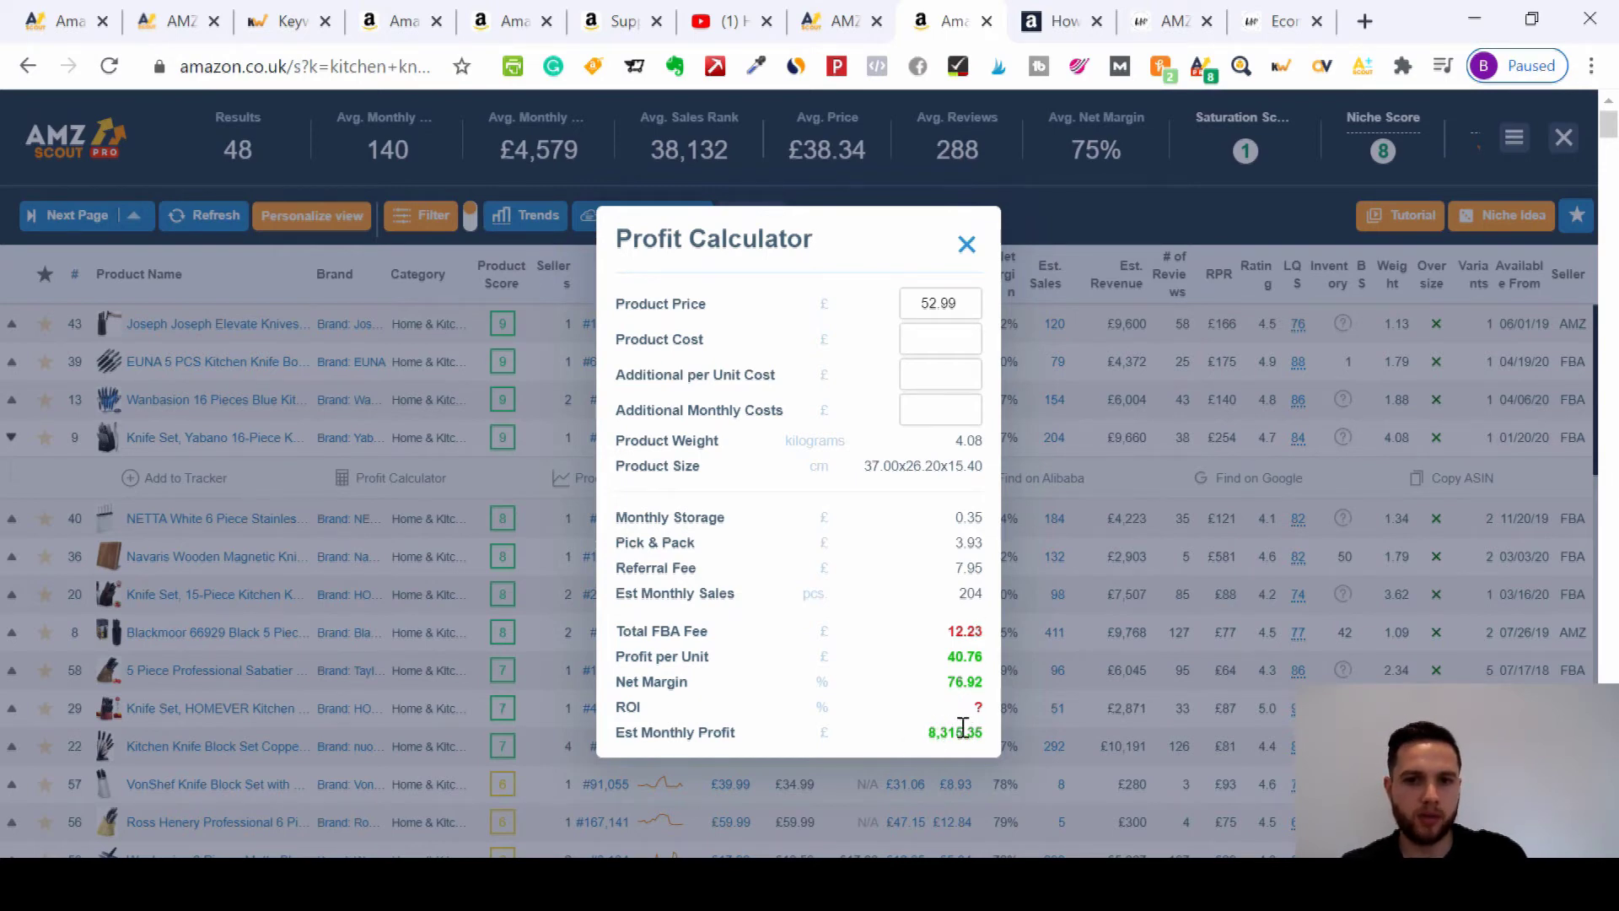
pyautogui.click(967, 246)
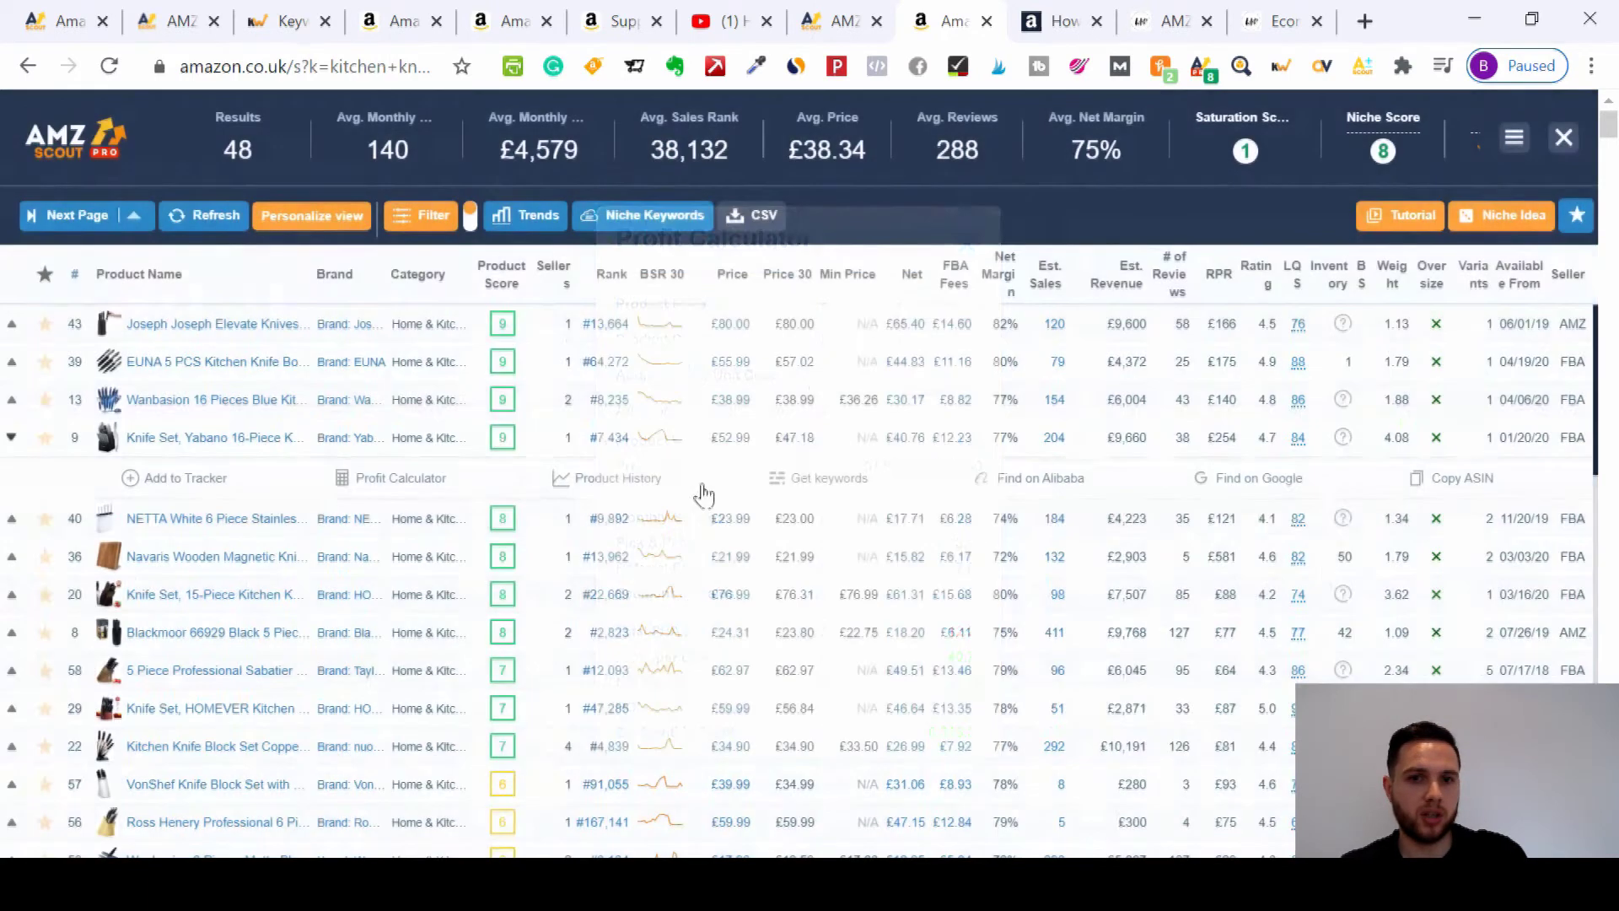
# - Examine the Yabano knife set's product history chart and look up its keywords
pyautogui.click(630, 479)
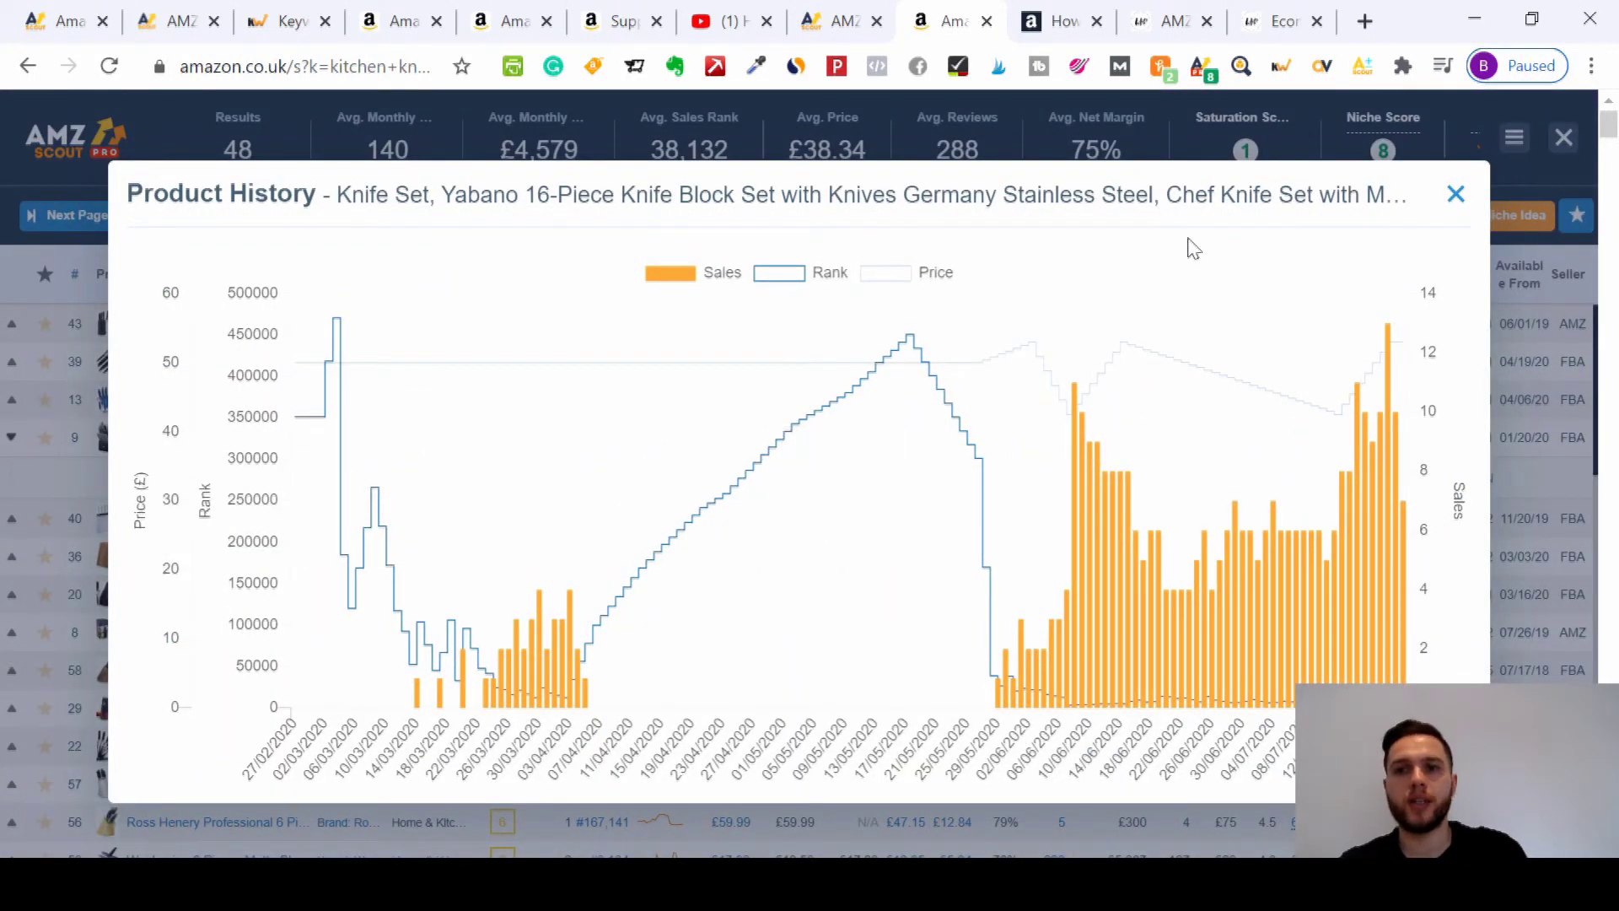
pyautogui.click(1457, 195)
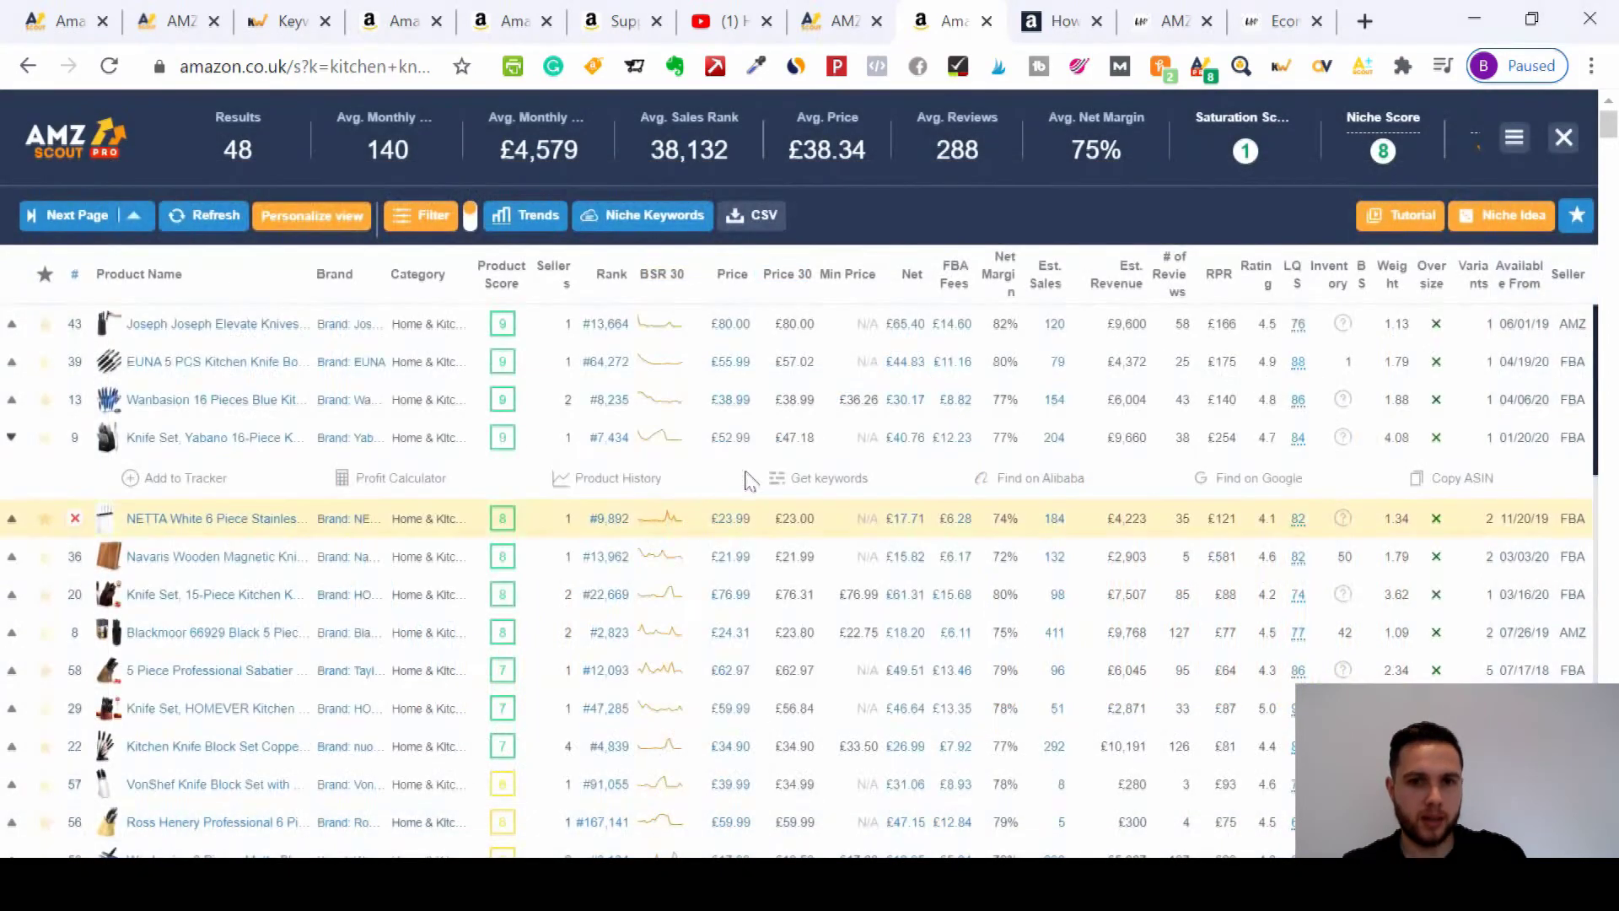
pyautogui.click(830, 487)
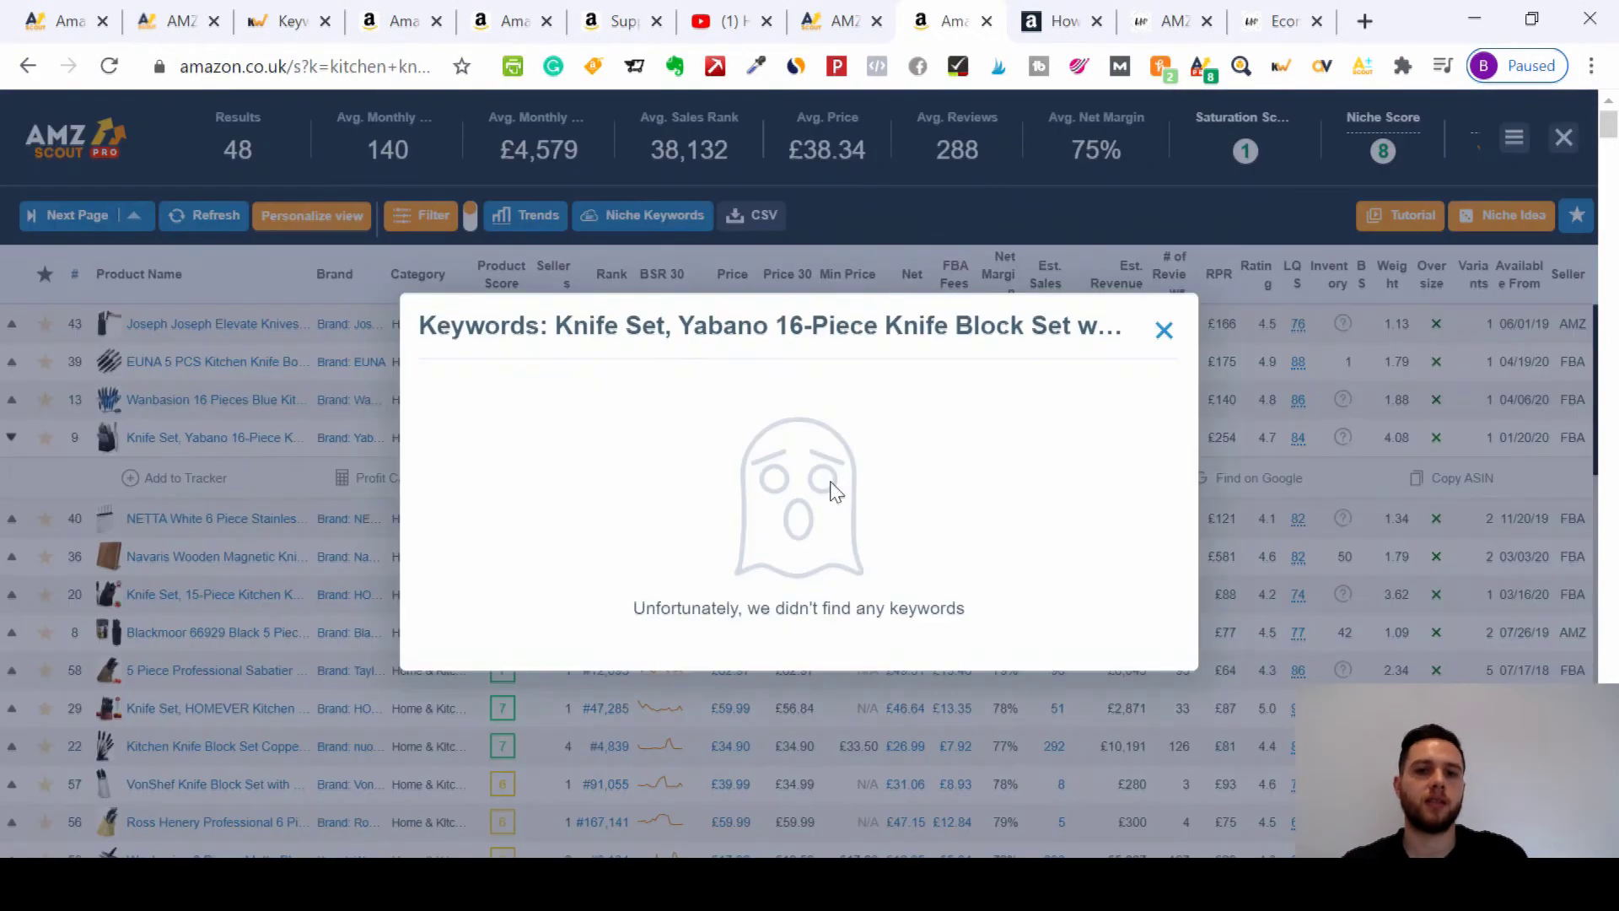
pyautogui.click(1169, 333)
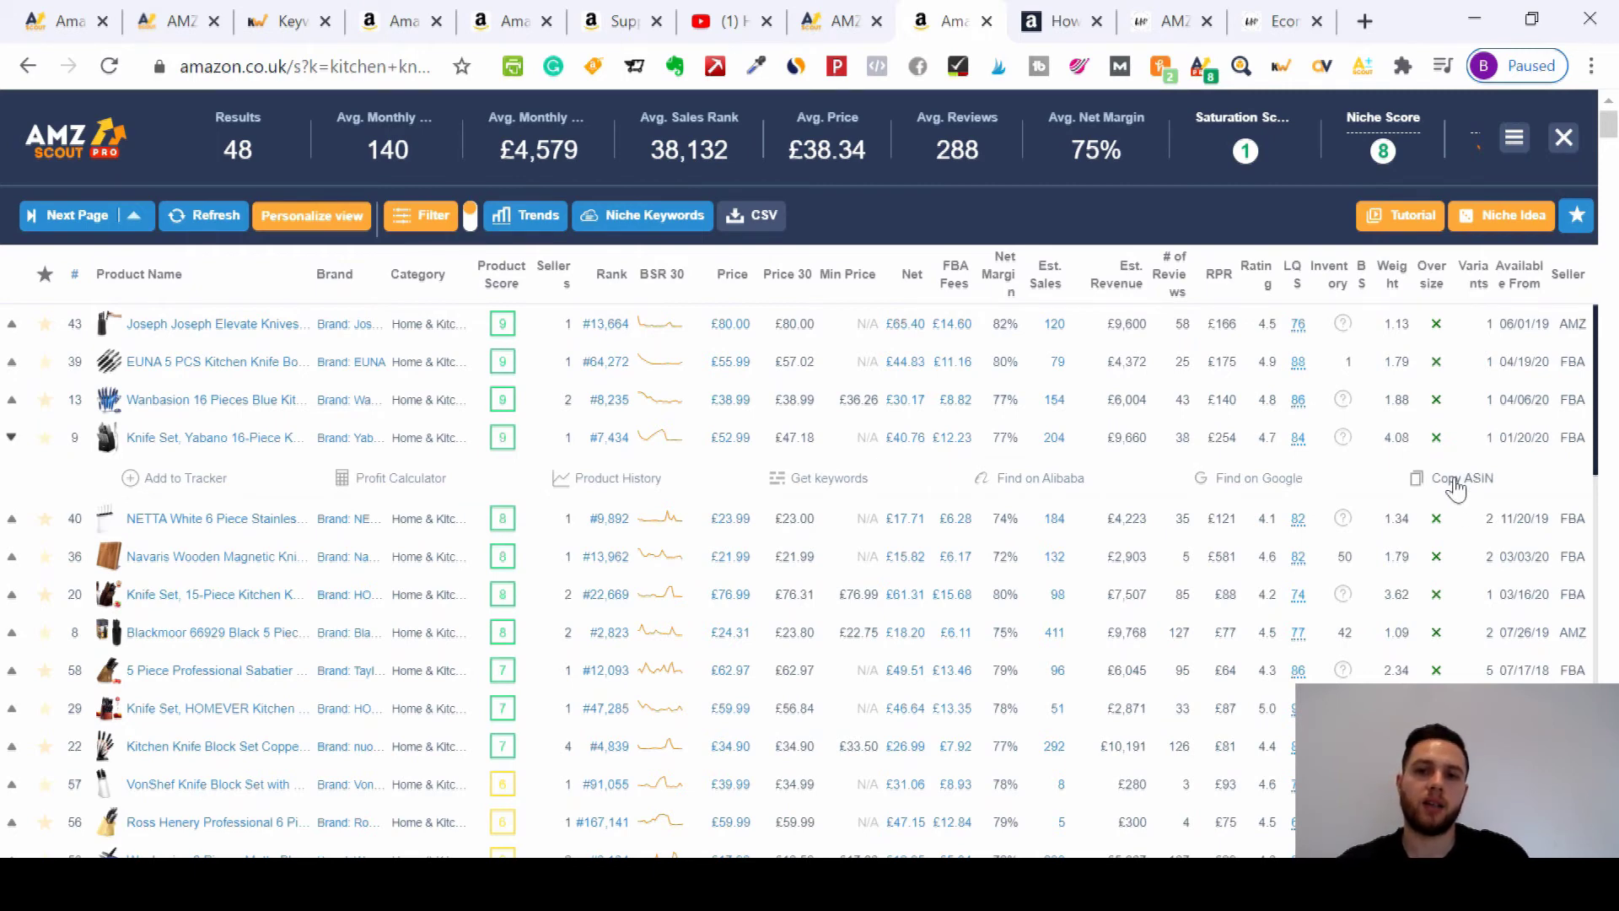
# - Find the Yabano knife set on Alibaba, browse the matching suppliers, and return to the Amazon product analysis
pyautogui.click(1044, 478)
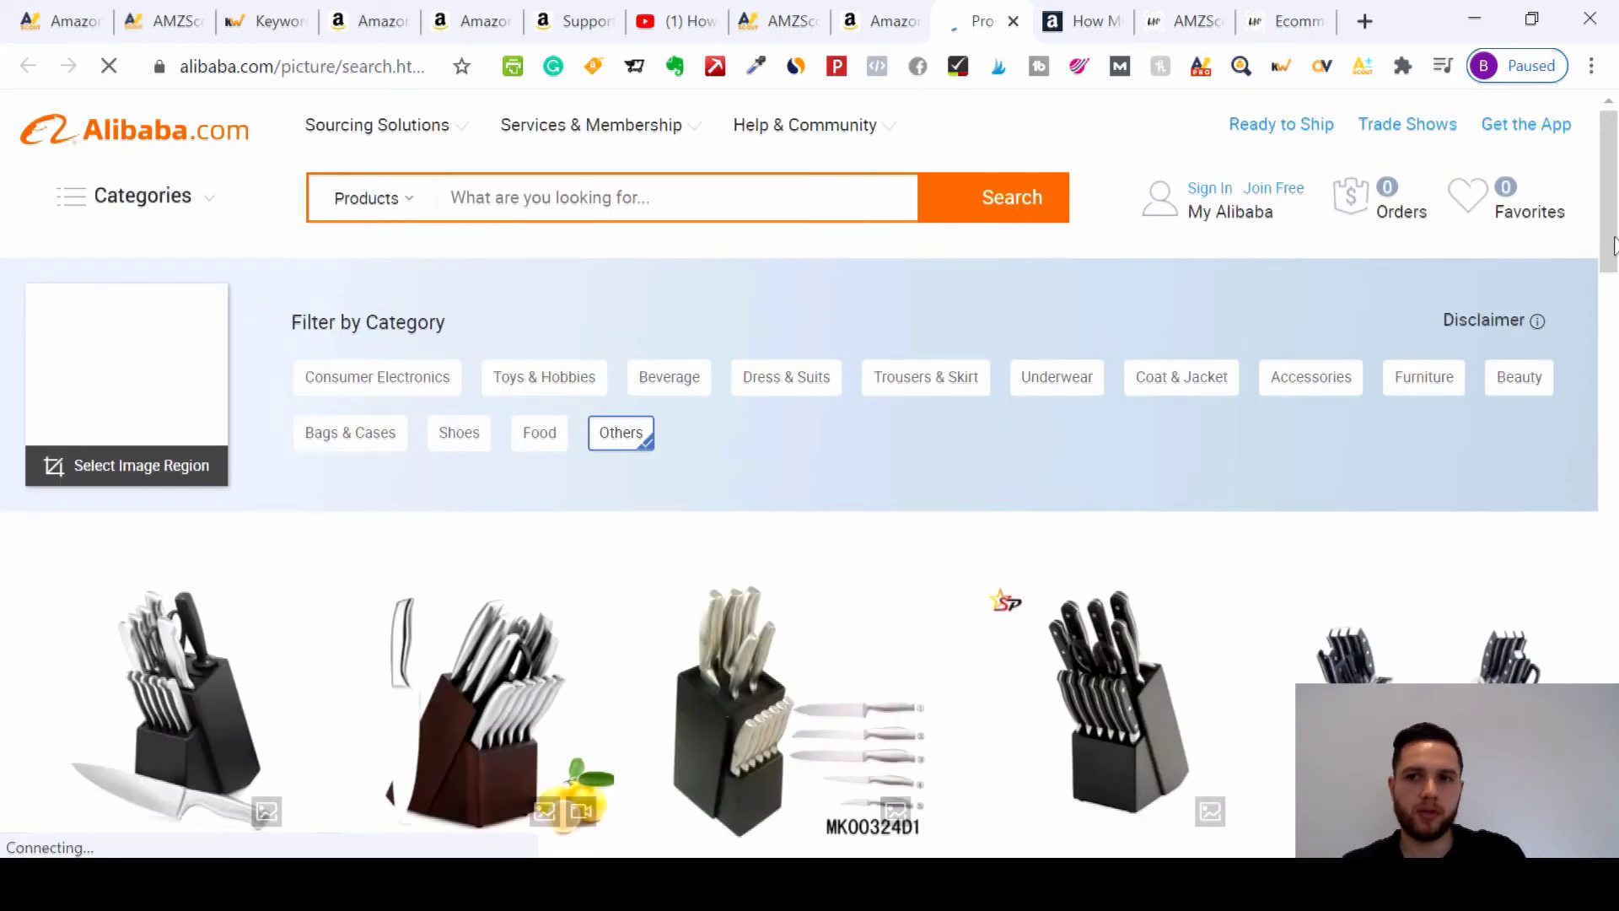
pyautogui.scroll(-6, 1610, 215)
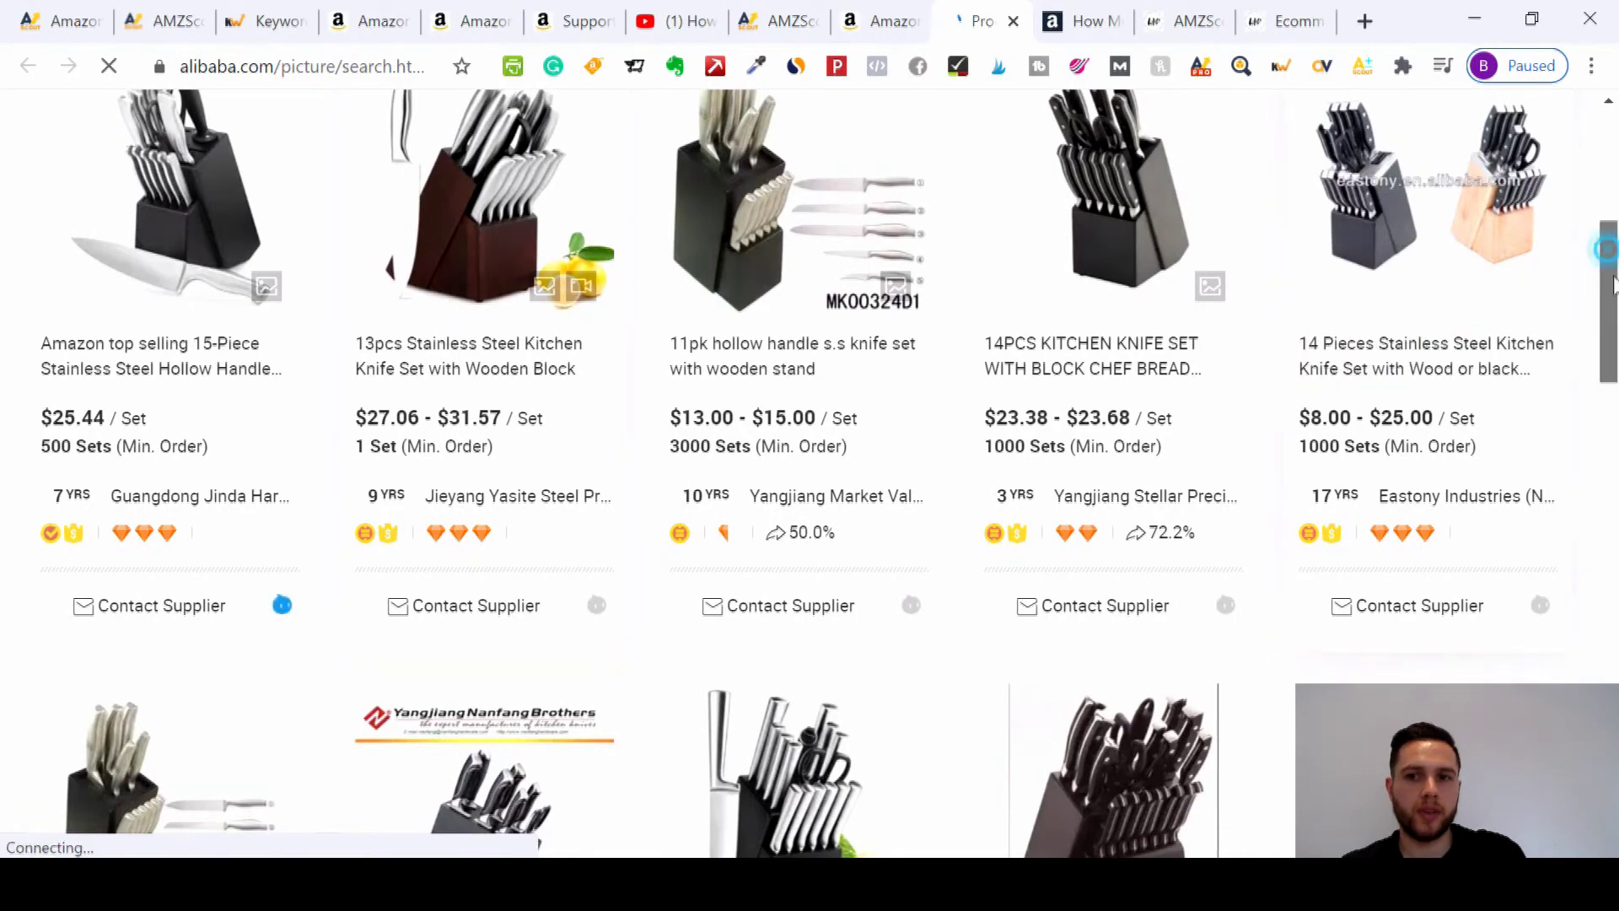
pyautogui.scroll(-6, 1613, 378)
pyautogui.moveTo(1616, 380); pyautogui.dragTo(1616, 299)
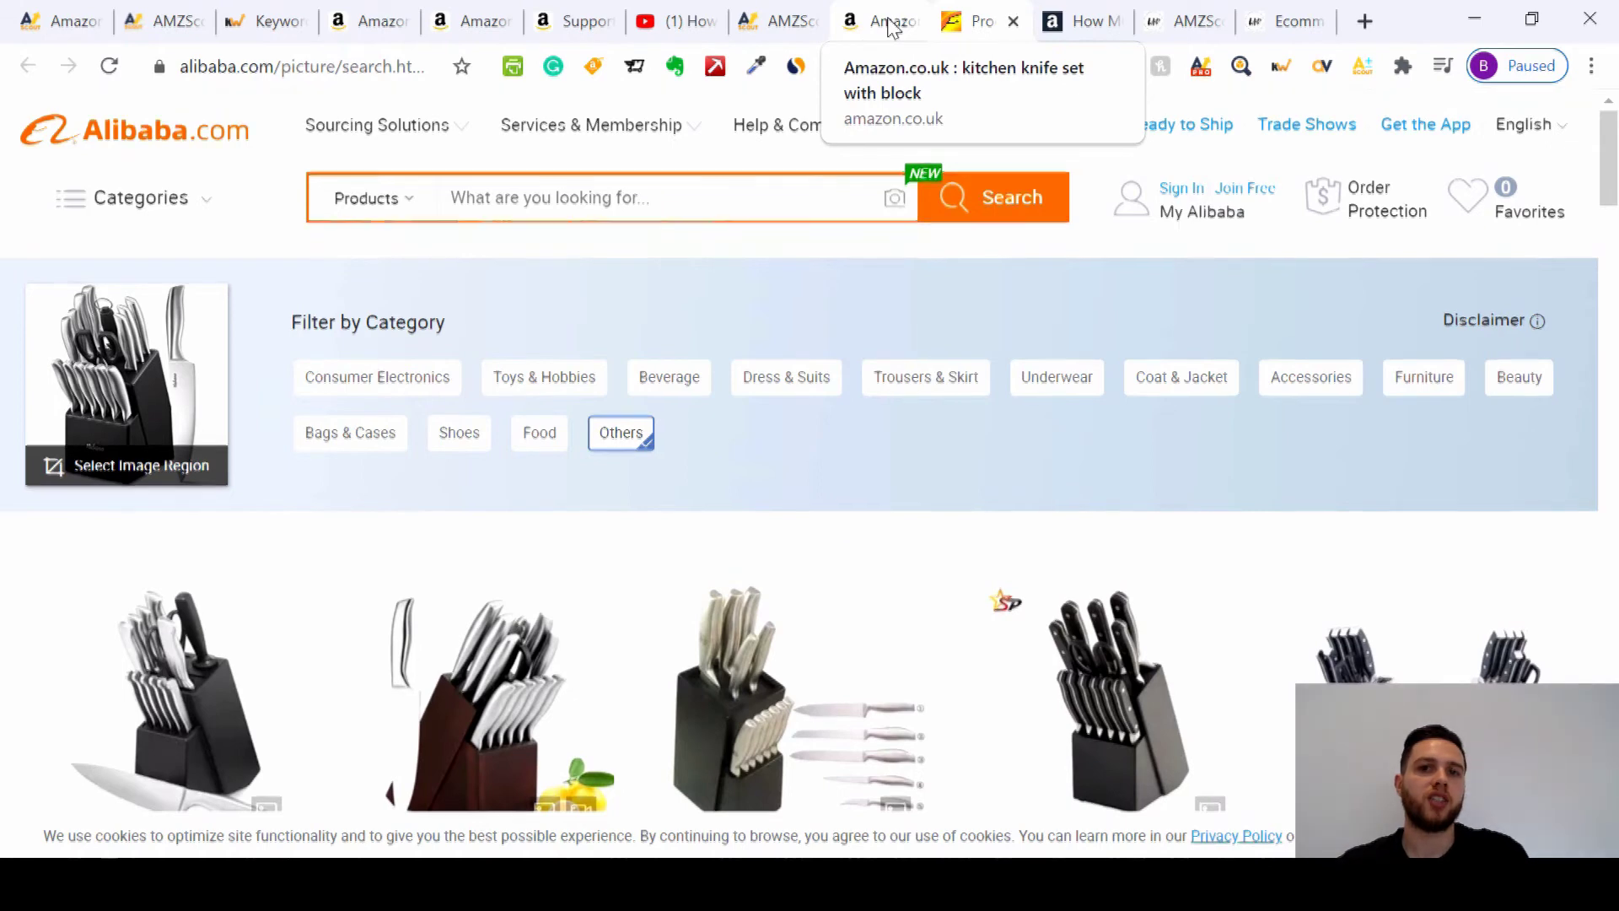
pyautogui.click(892, 25)
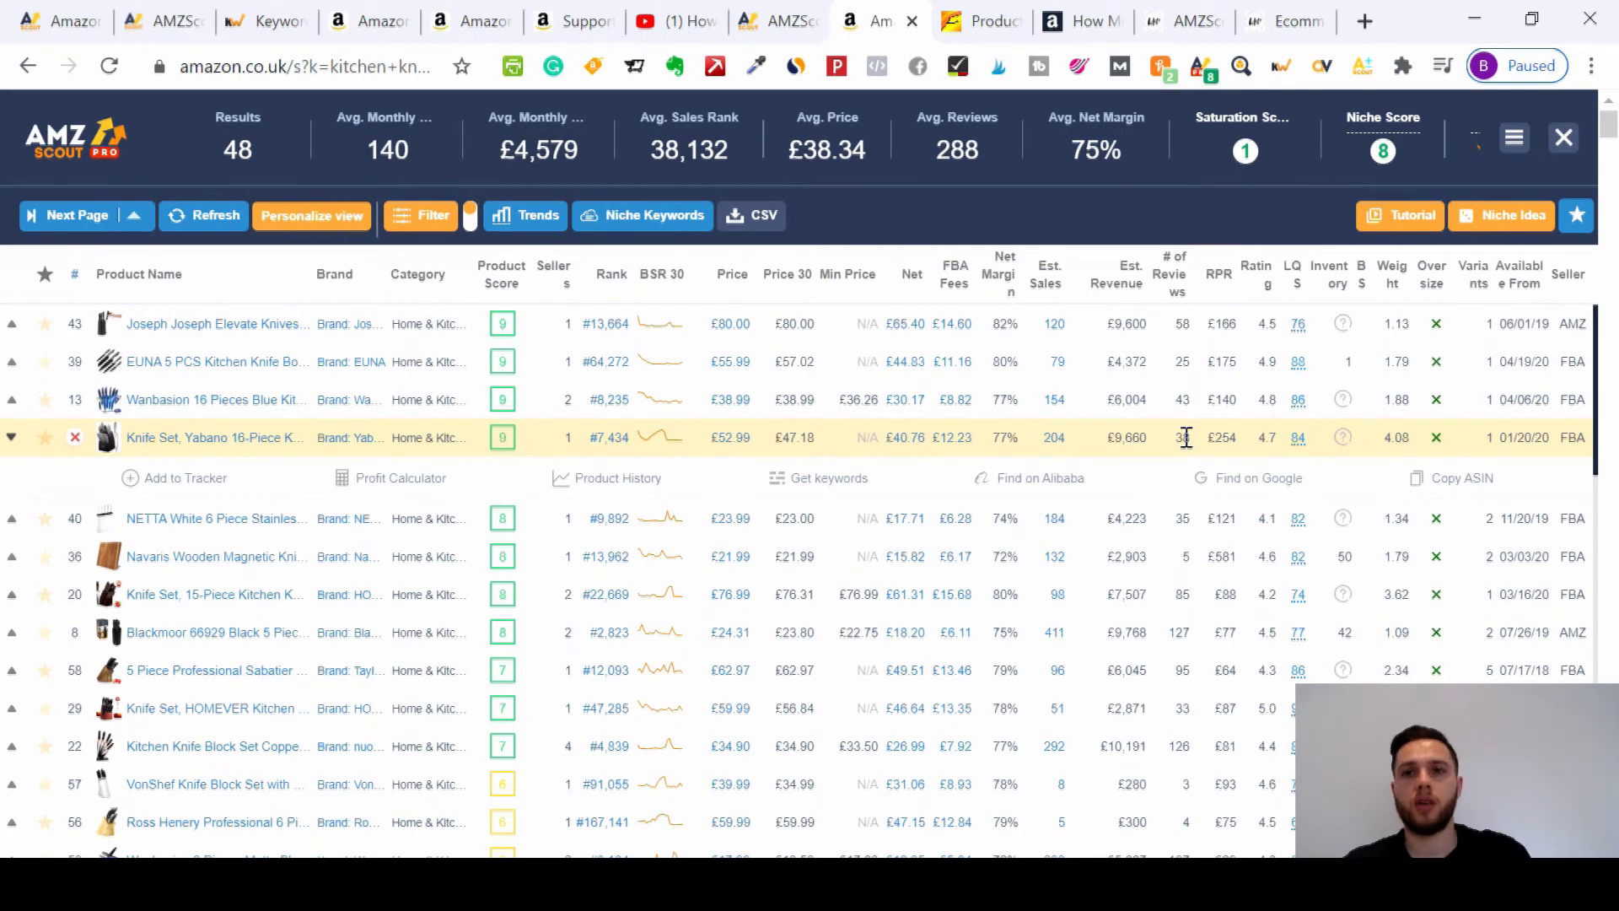
# - Open WHR Marketing's AMZScout review article and jump from its table of contents to the pricing offers
pyautogui.click(1187, 21)
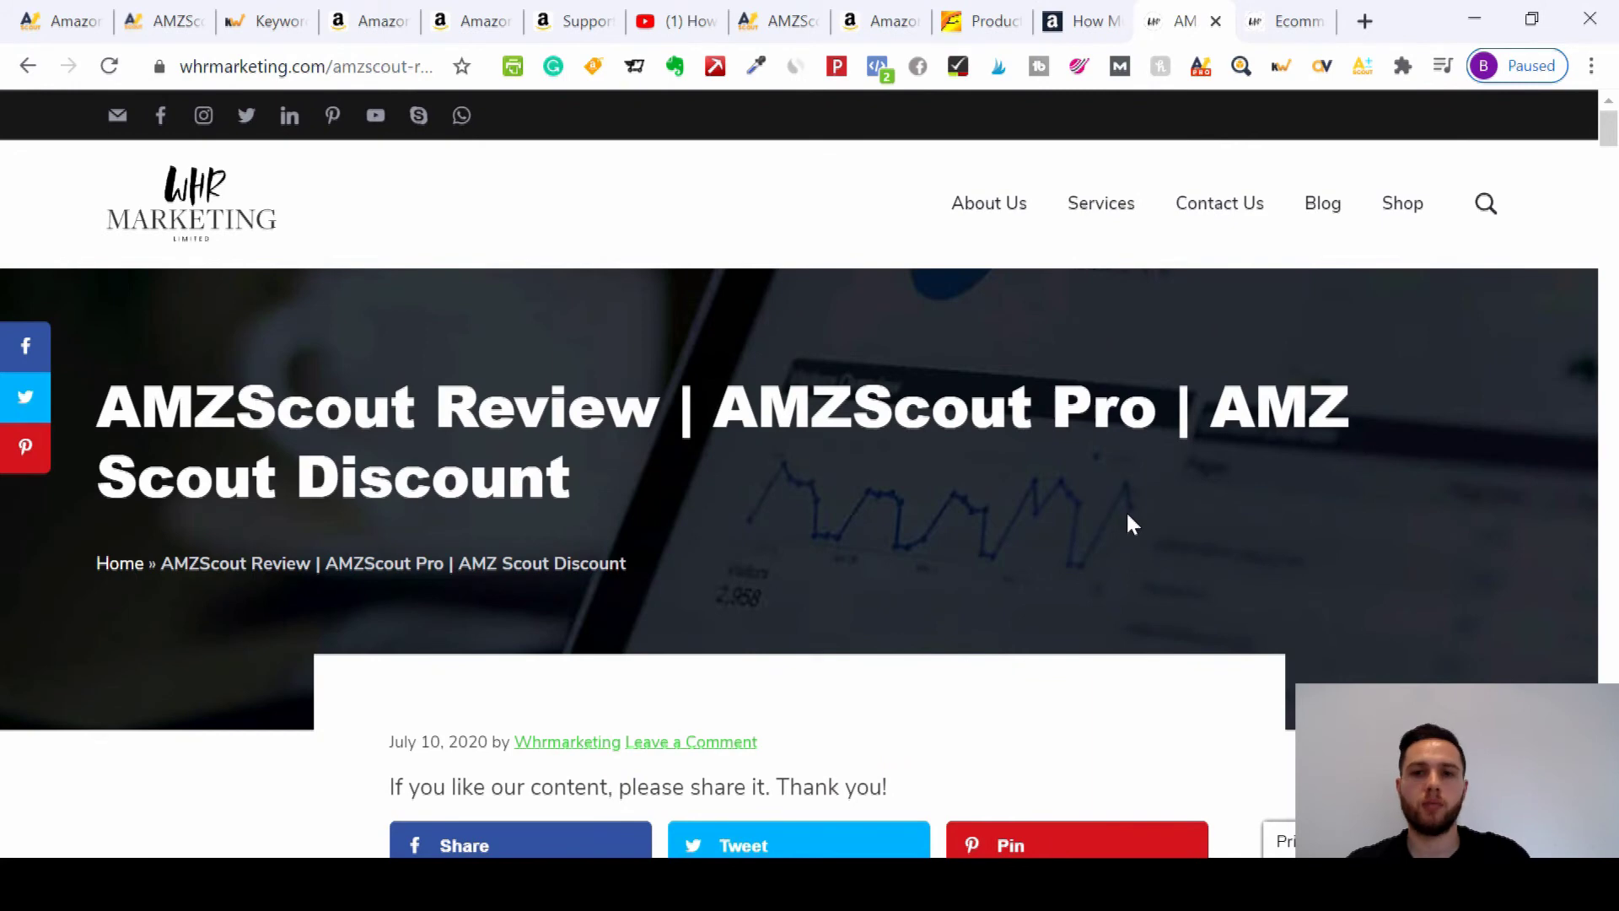
pyautogui.scroll(-2, 1128, 515)
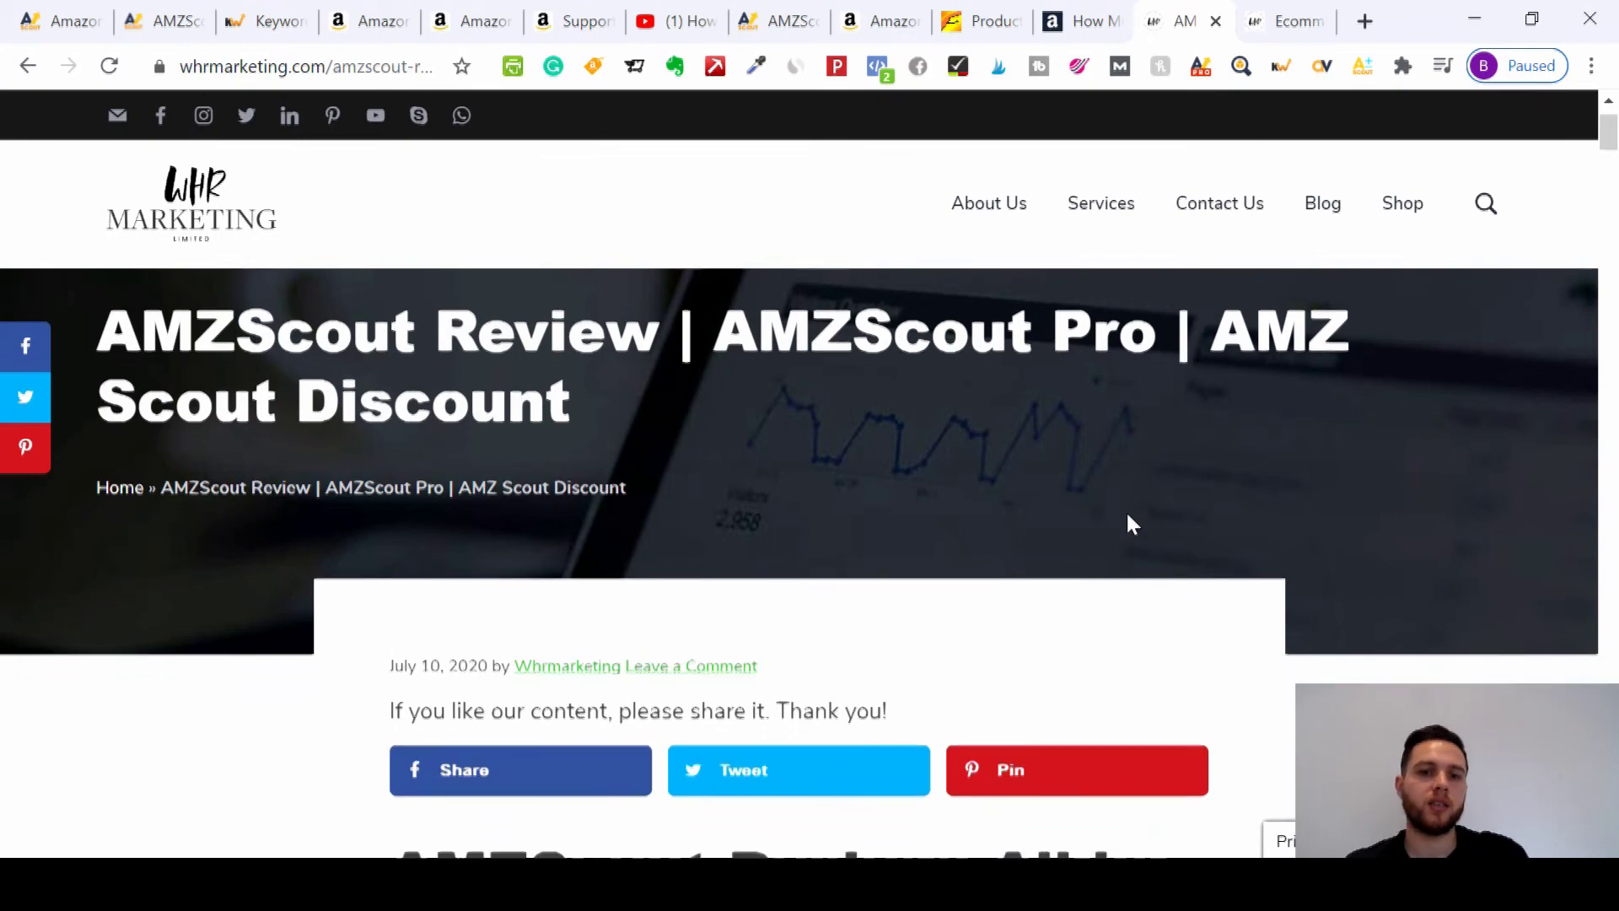
pyautogui.scroll(-10, 1128, 515)
pyautogui.scroll(-5, 1128, 515)
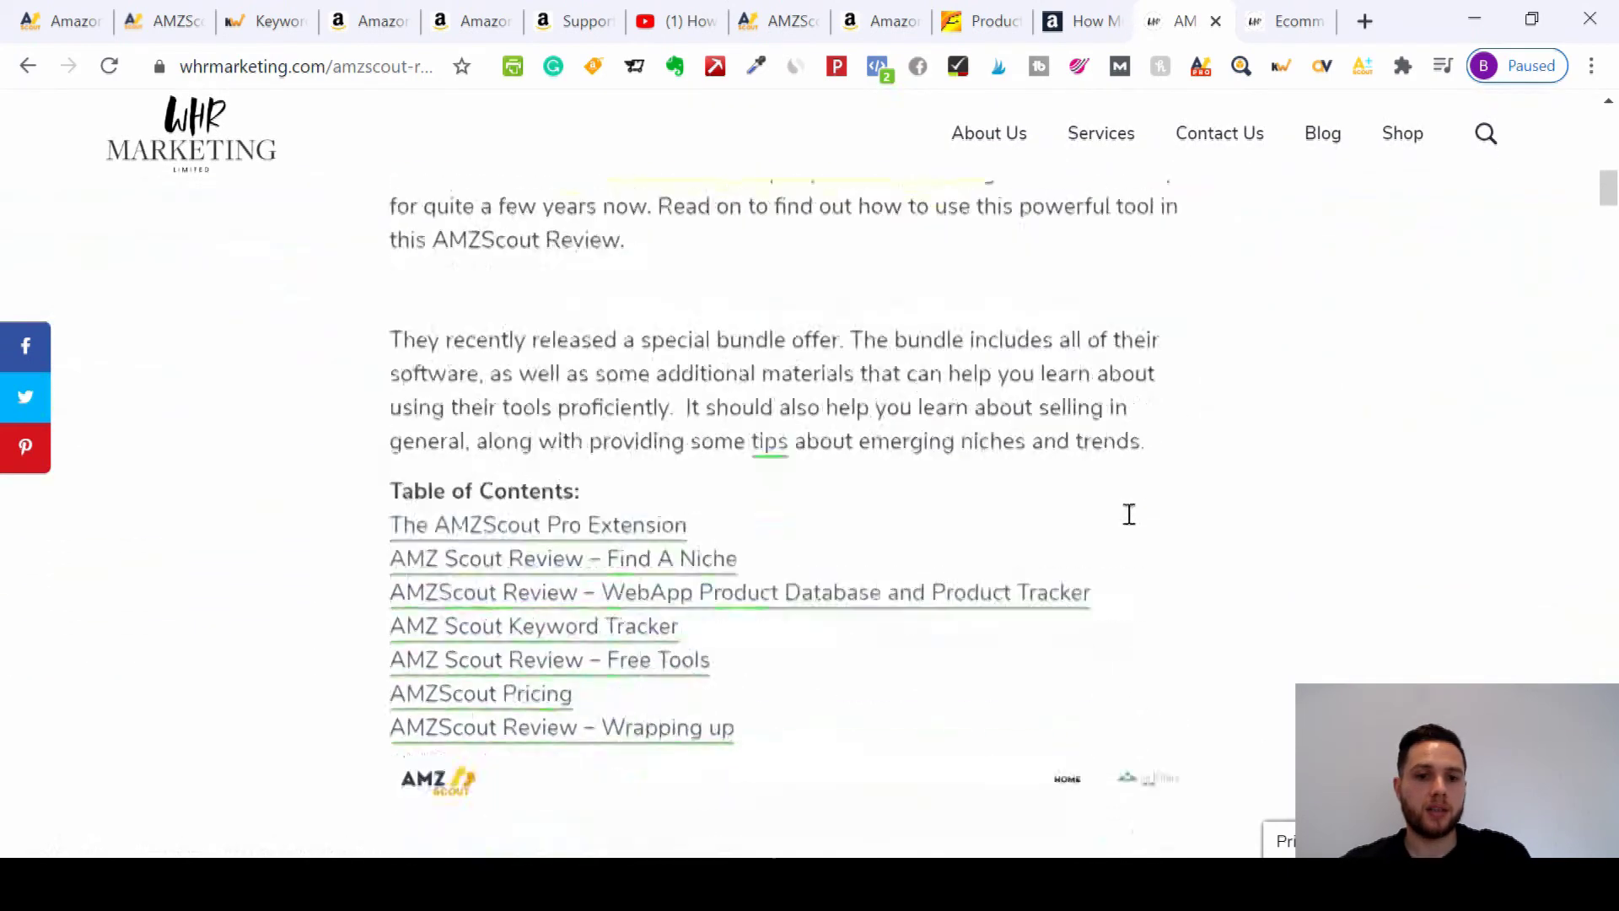
pyautogui.click(517, 625)
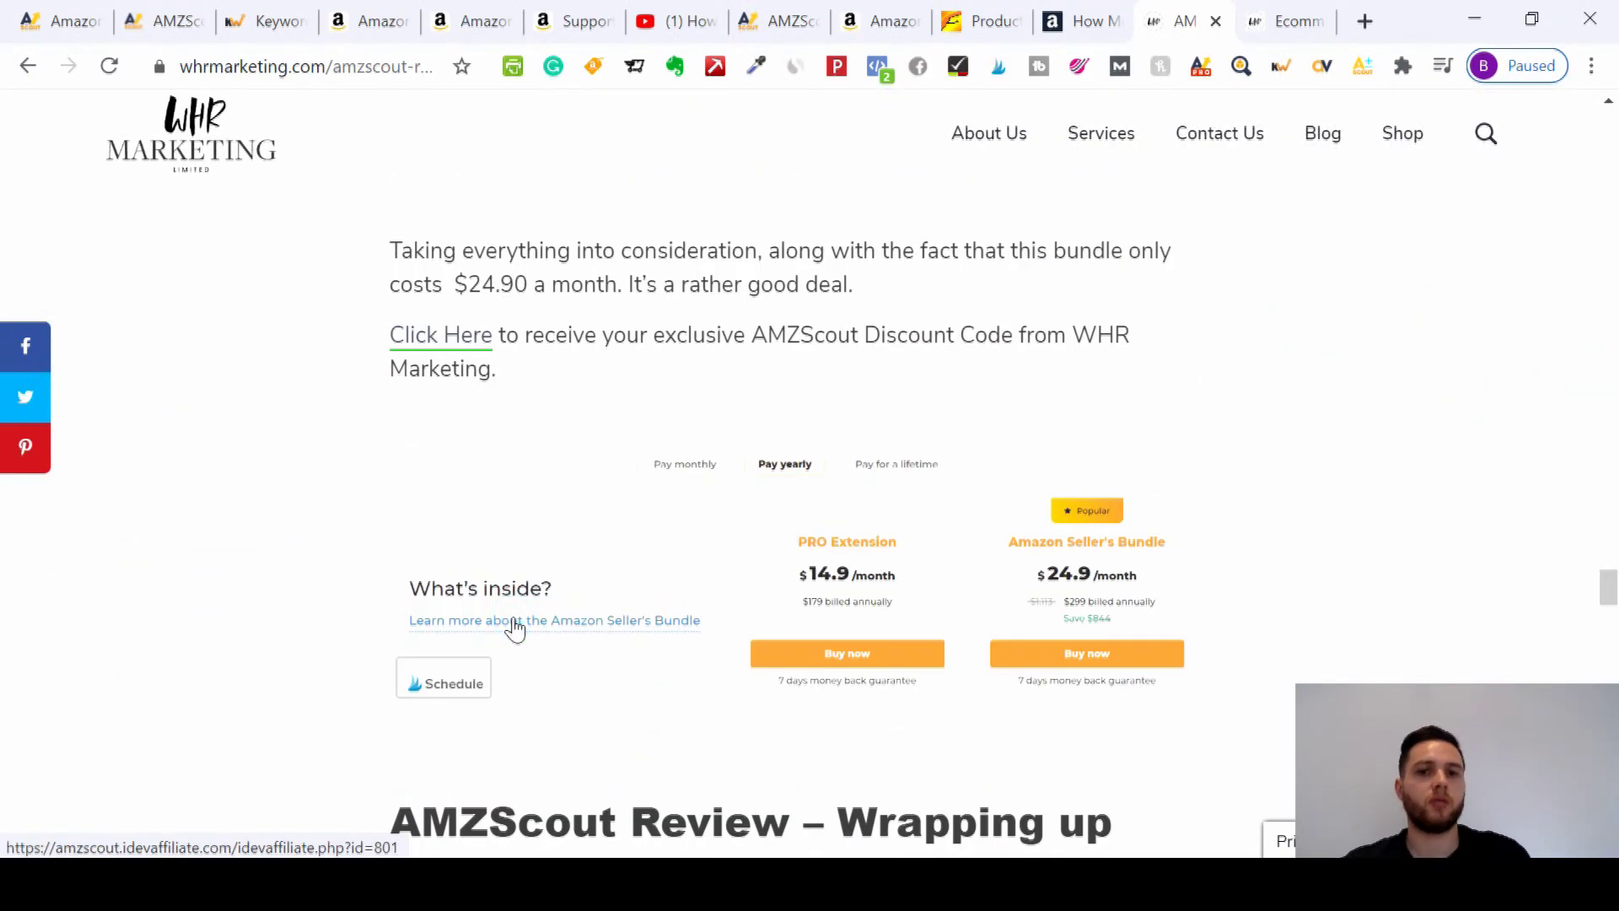